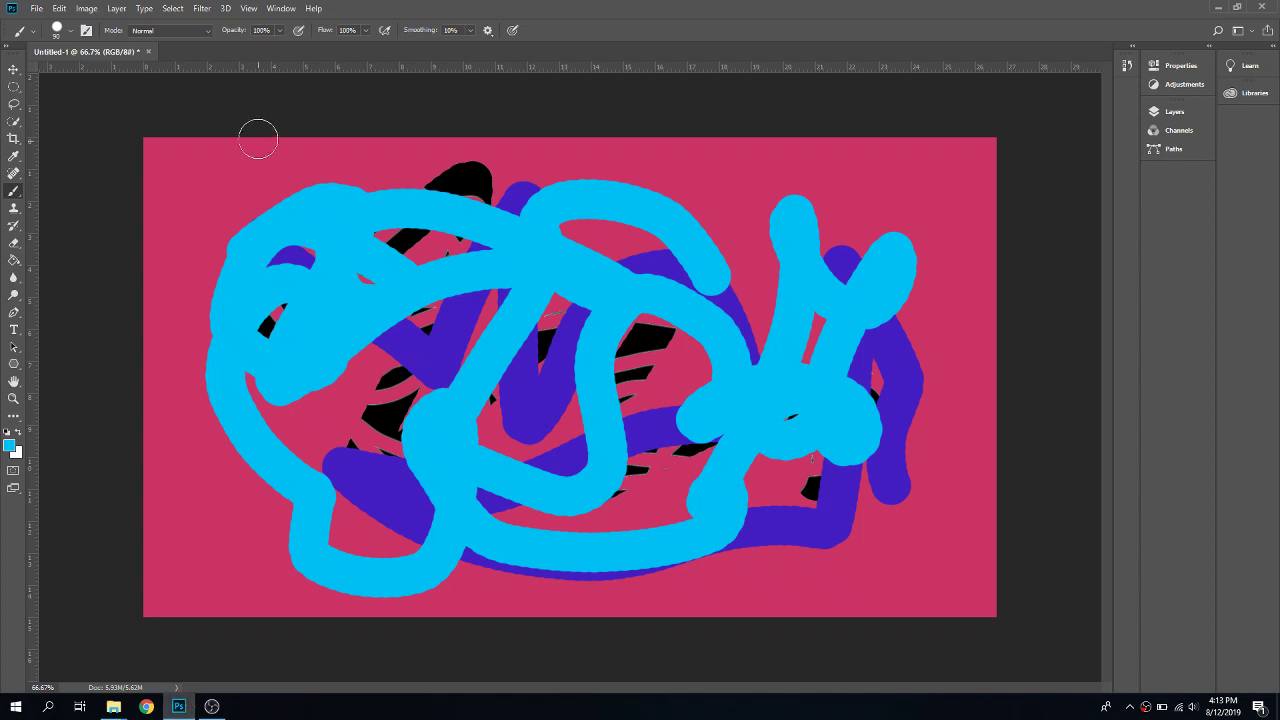
Close the Untitled-1 painting without saving its changes
left_click(148, 52)
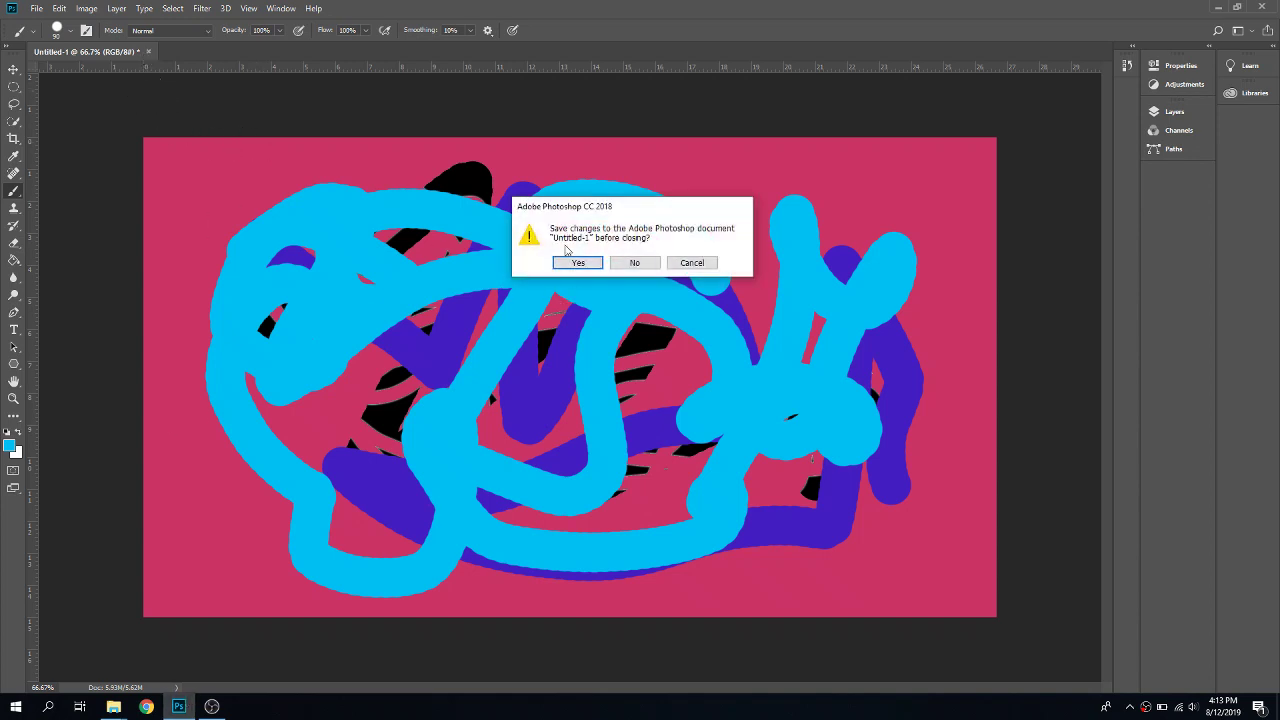
left_click(645, 263)
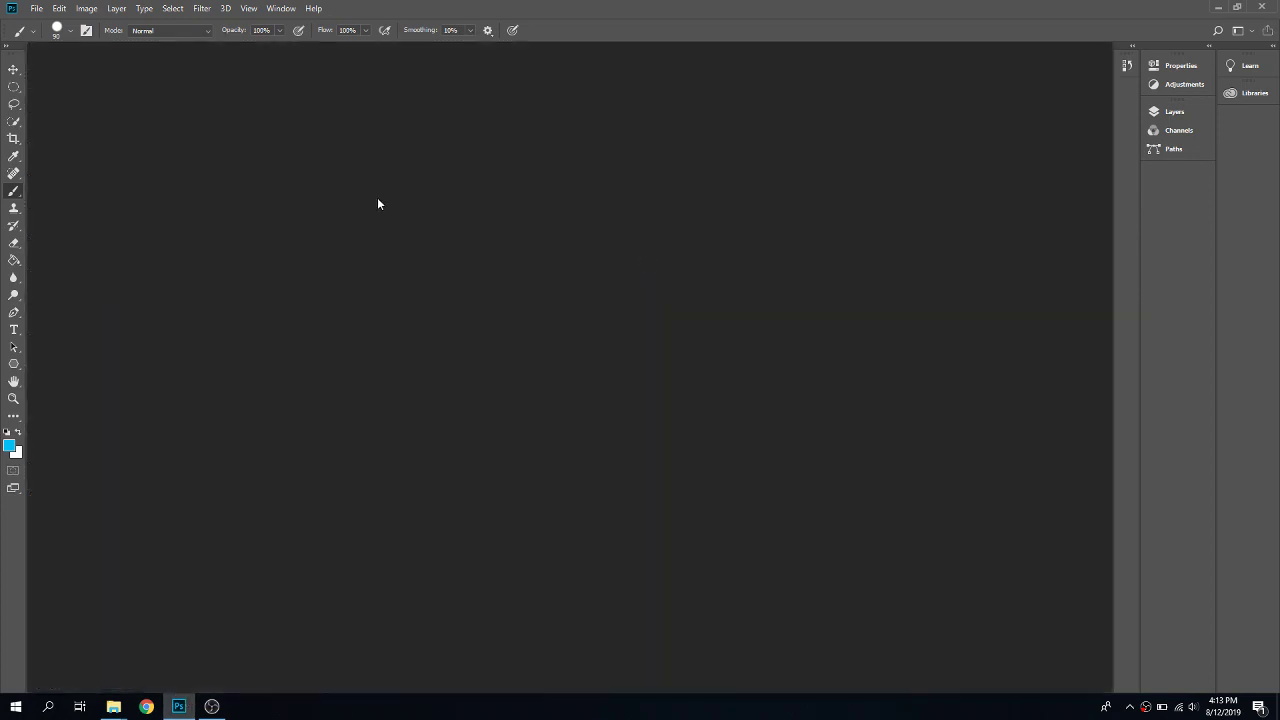
Start a new document and name it FirstNameLastNamePixelArt
left_click(35, 9)
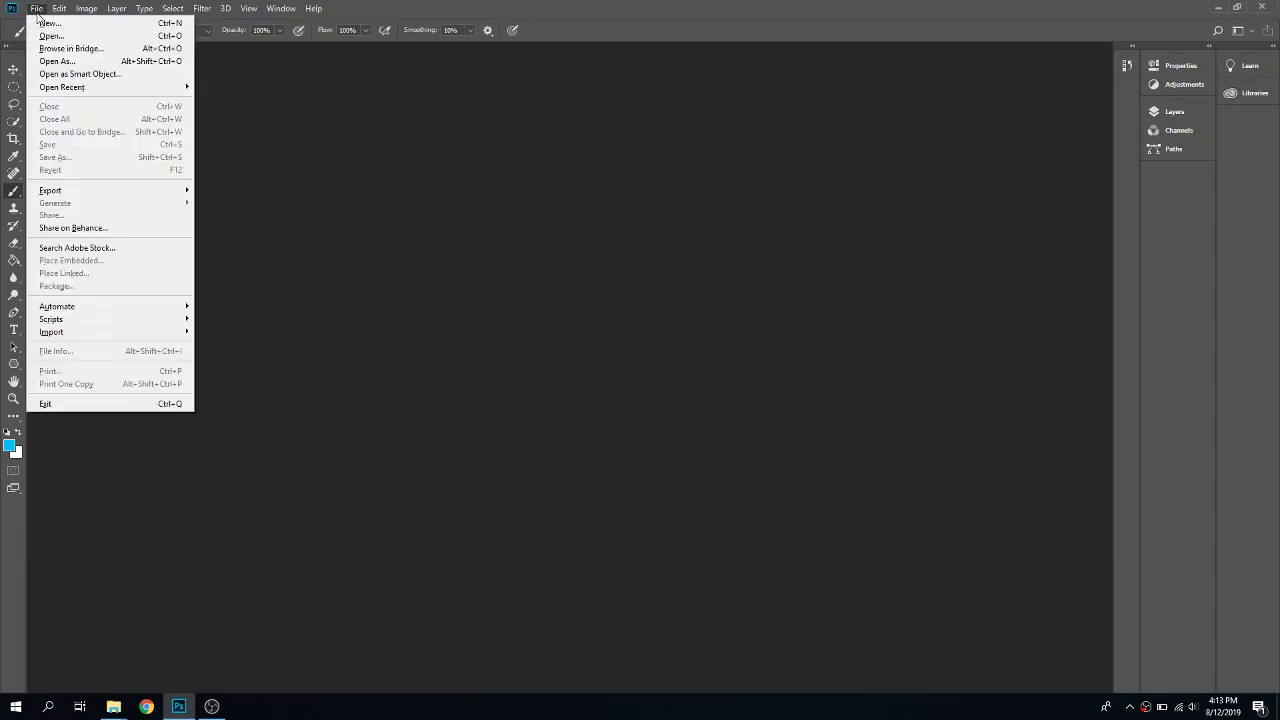
left_click(48, 24)
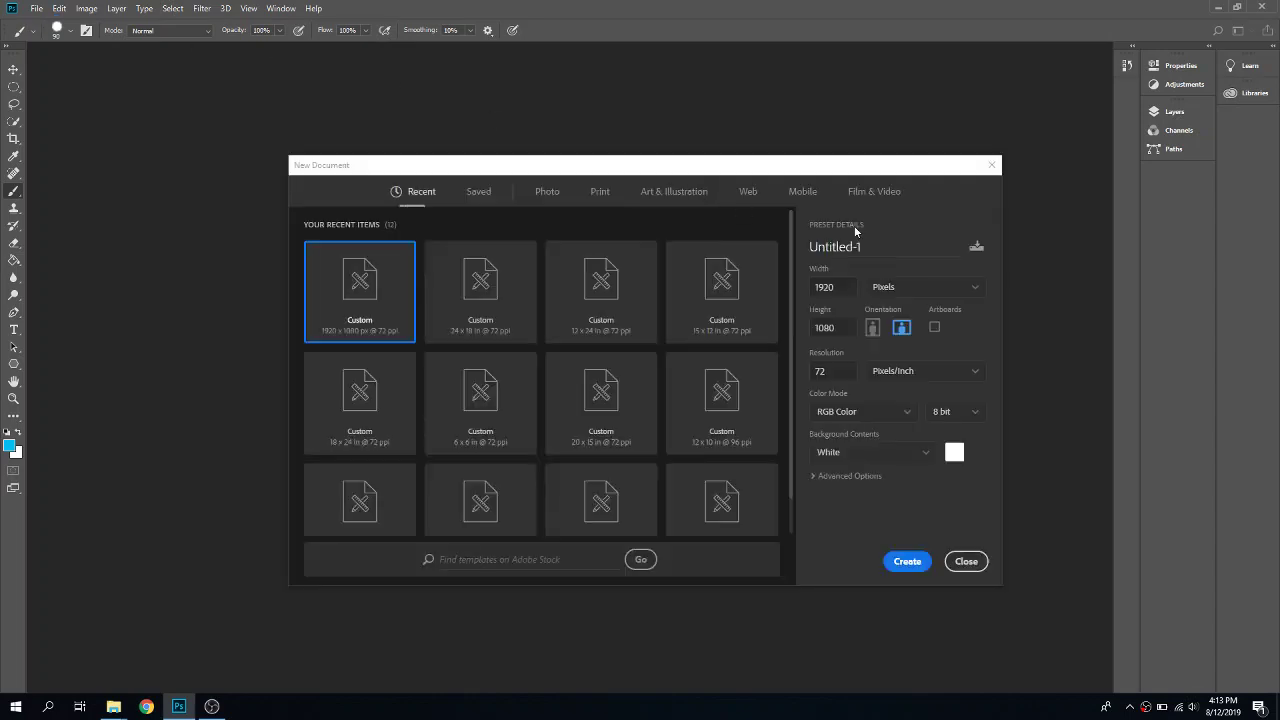
double_click(875, 248)
type("Fli")
key("BackSpace")
key("BackSpace")
type("lir")
key("BackSpace")
key("BackSpace")
key("BackSpace")
type("irstNameLastN")
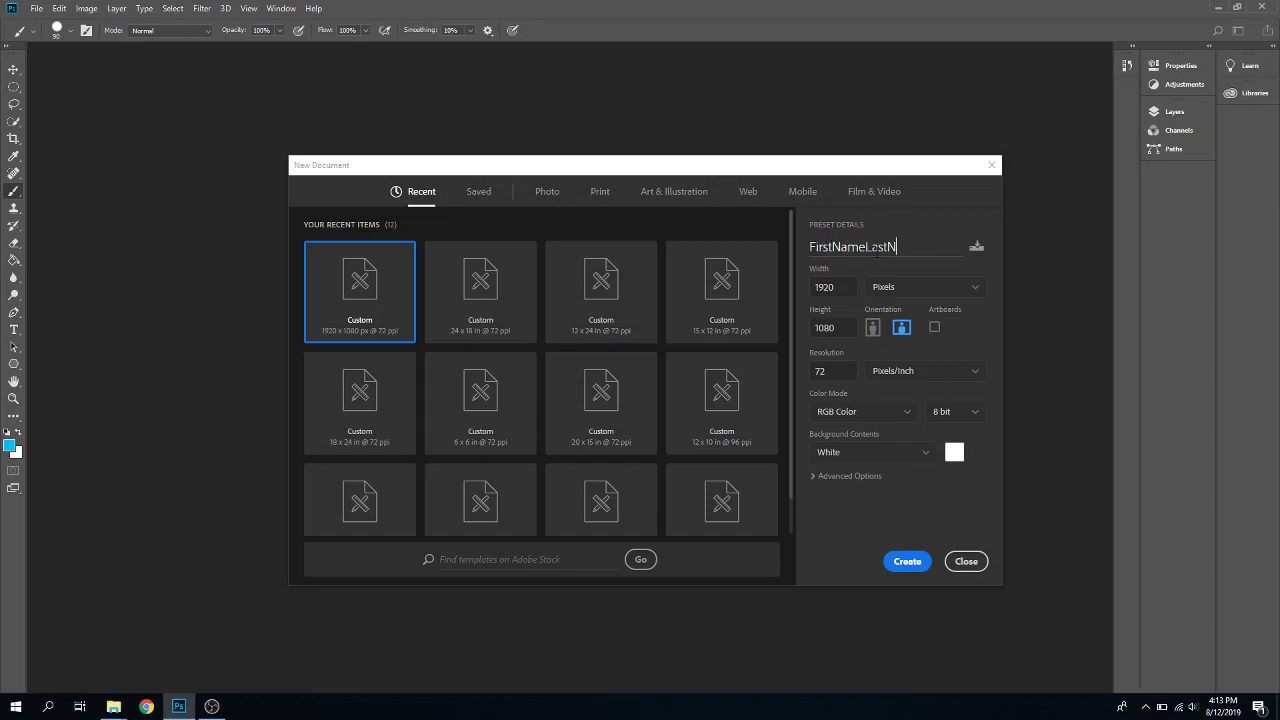
type("amePixelArt")
Set the new document's width and height to 50 pixels each and create it
left_click(946, 291)
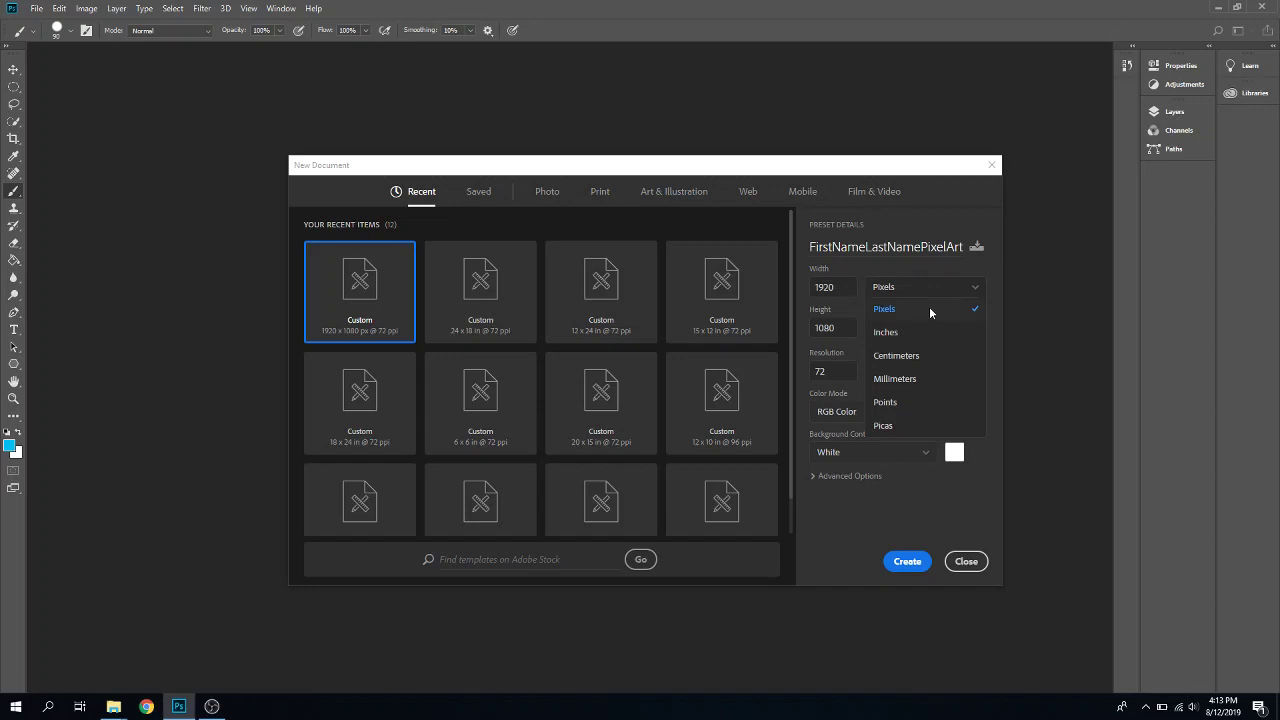
left_click(930, 313)
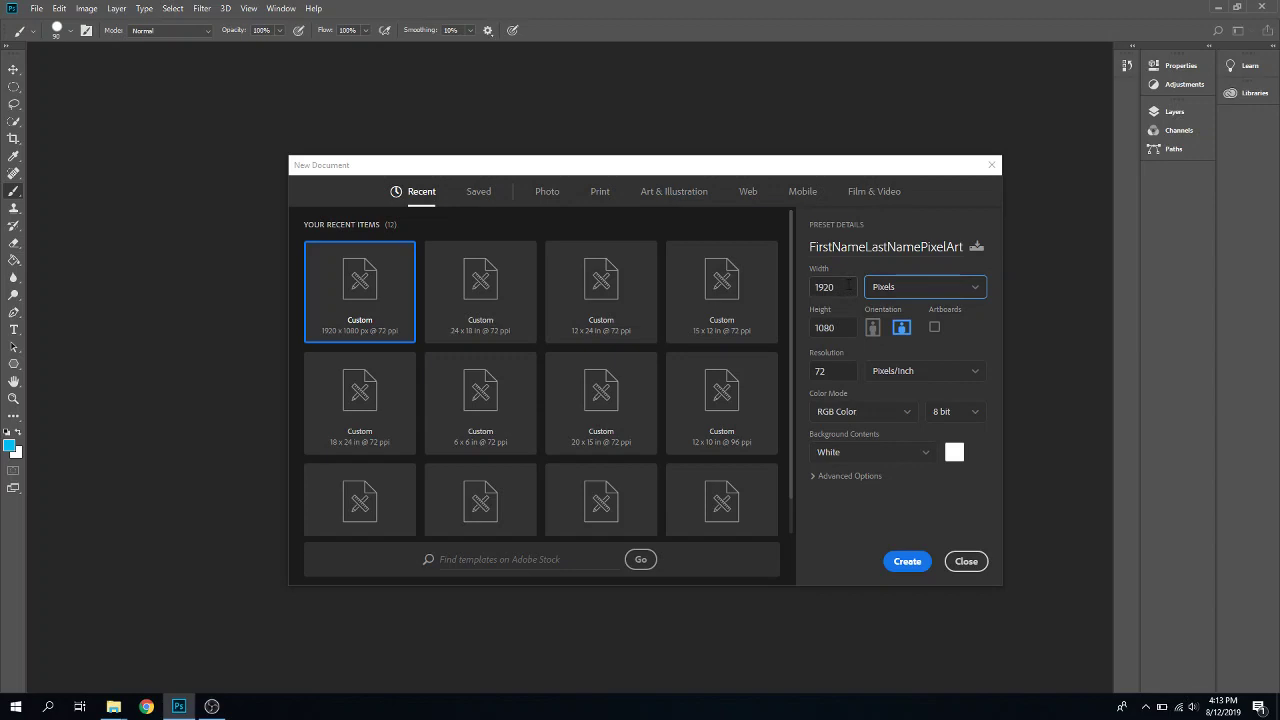
left_click_drag(849, 286, 813, 288)
type("50")
key("Tab")
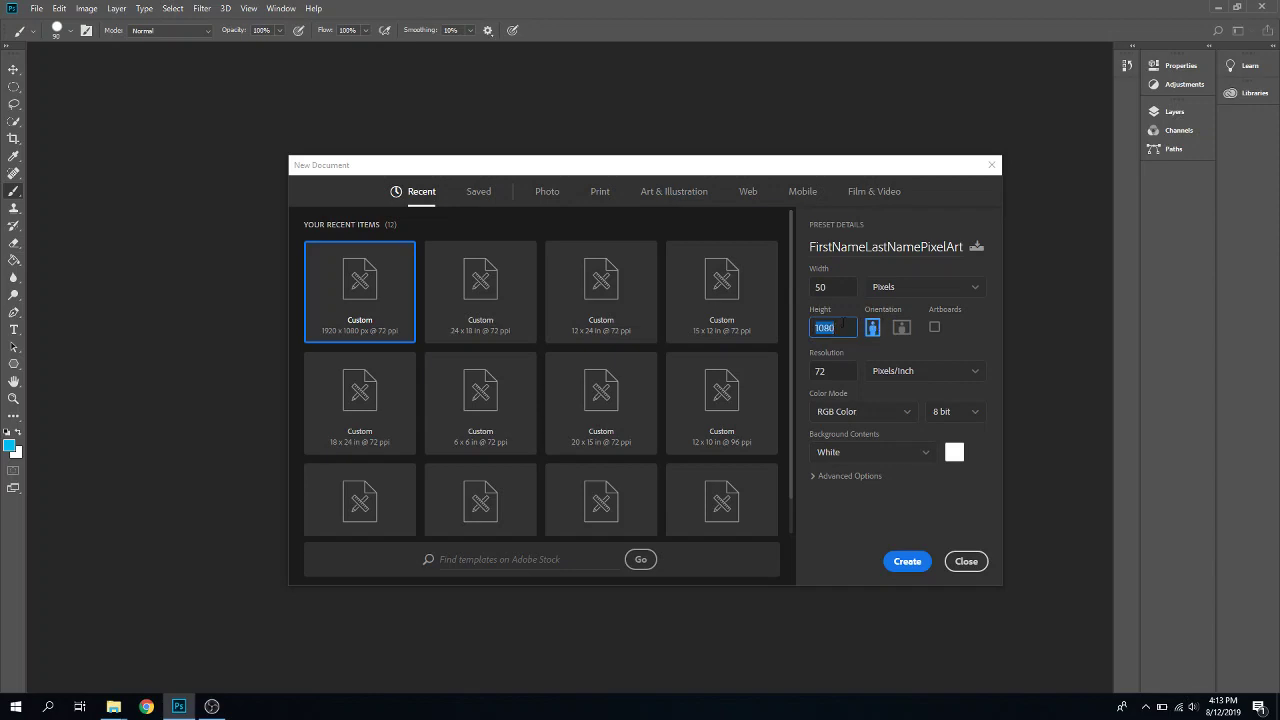
type("50")
left_click(907, 561)
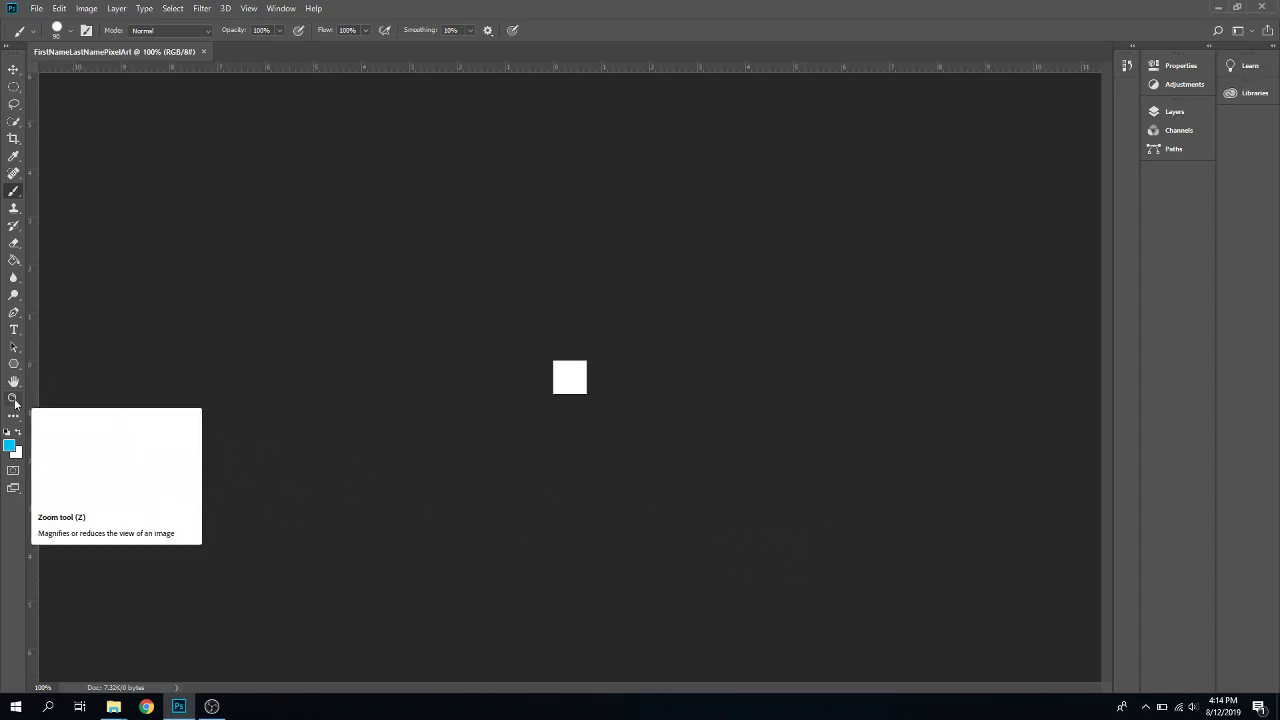
Magnify the blank canvas to 1600% with the Zoom tool
left_click(13, 399)
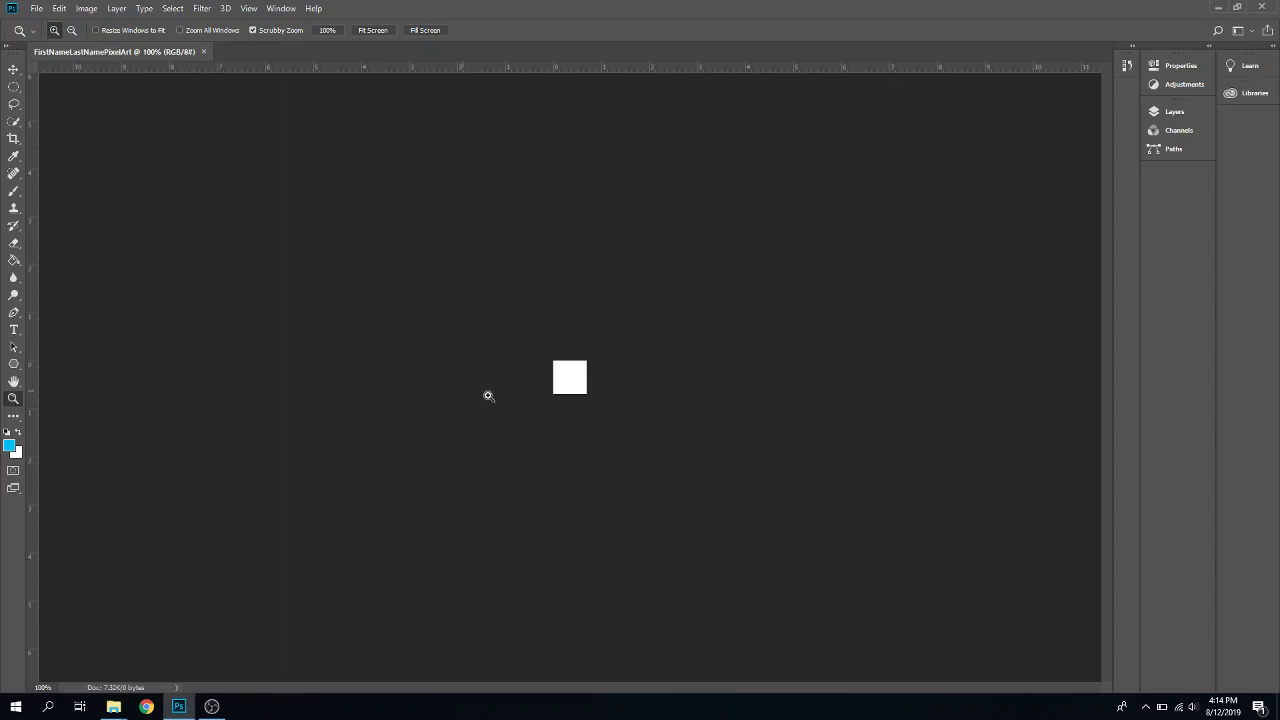
left_click(572, 379)
left_click(572, 379)
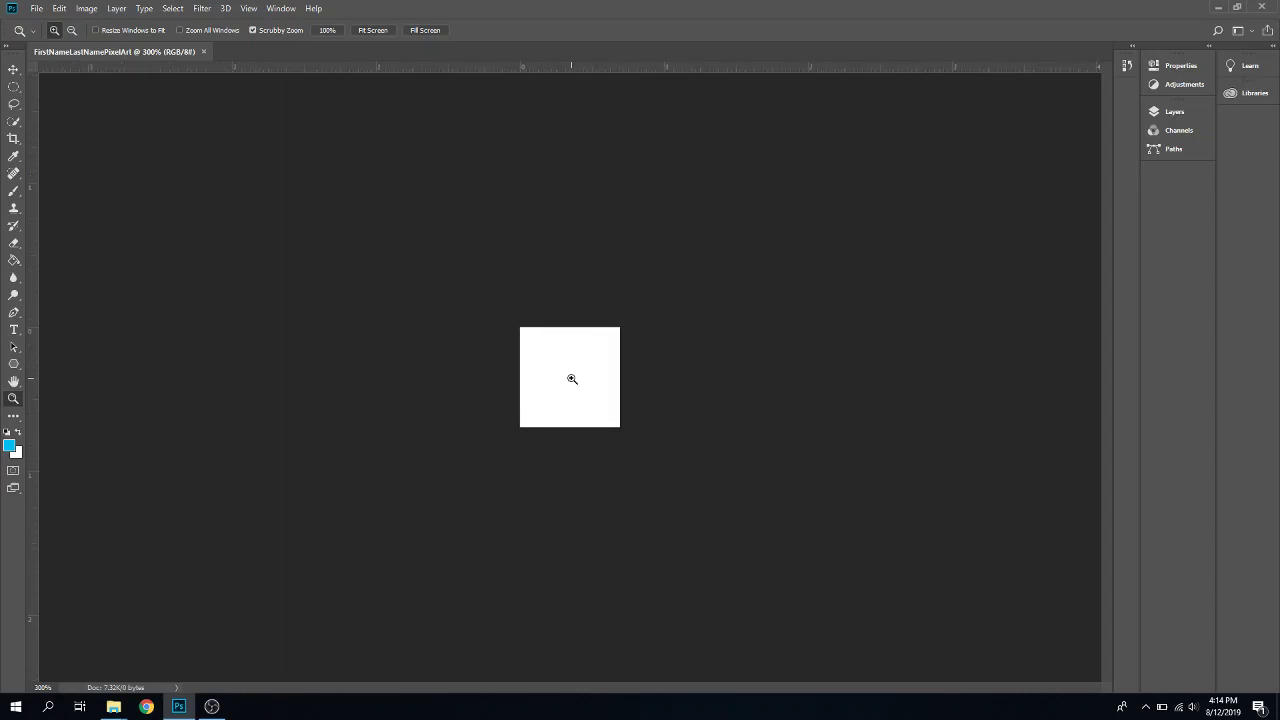
left_click(572, 379)
left_click(572, 379)
left_click(572, 379)
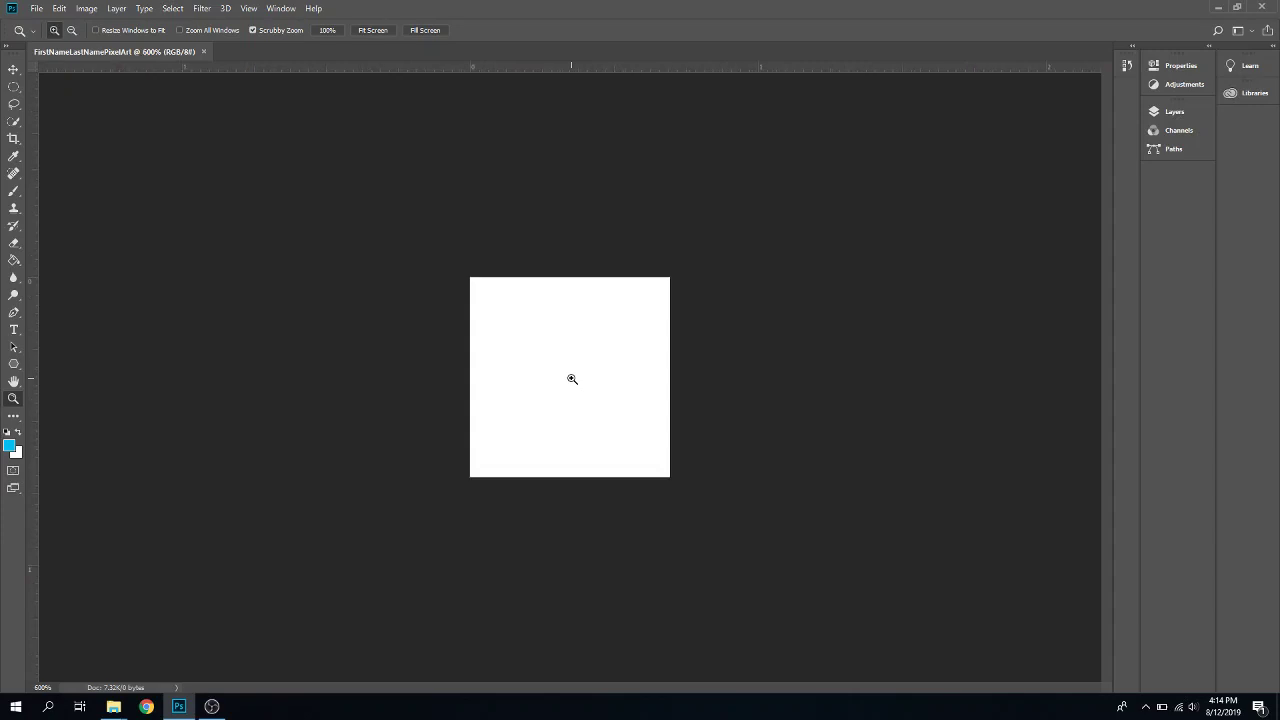
left_click_drag(572, 379, 572, 379)
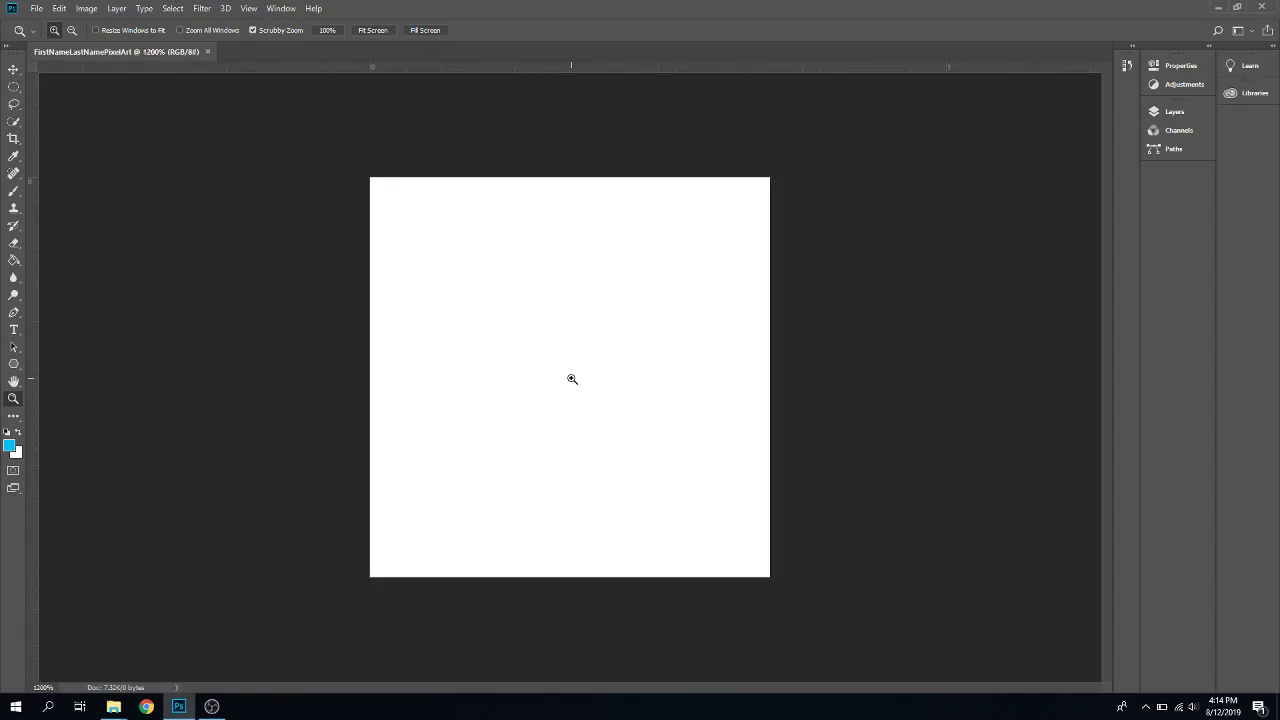
left_click(572, 379)
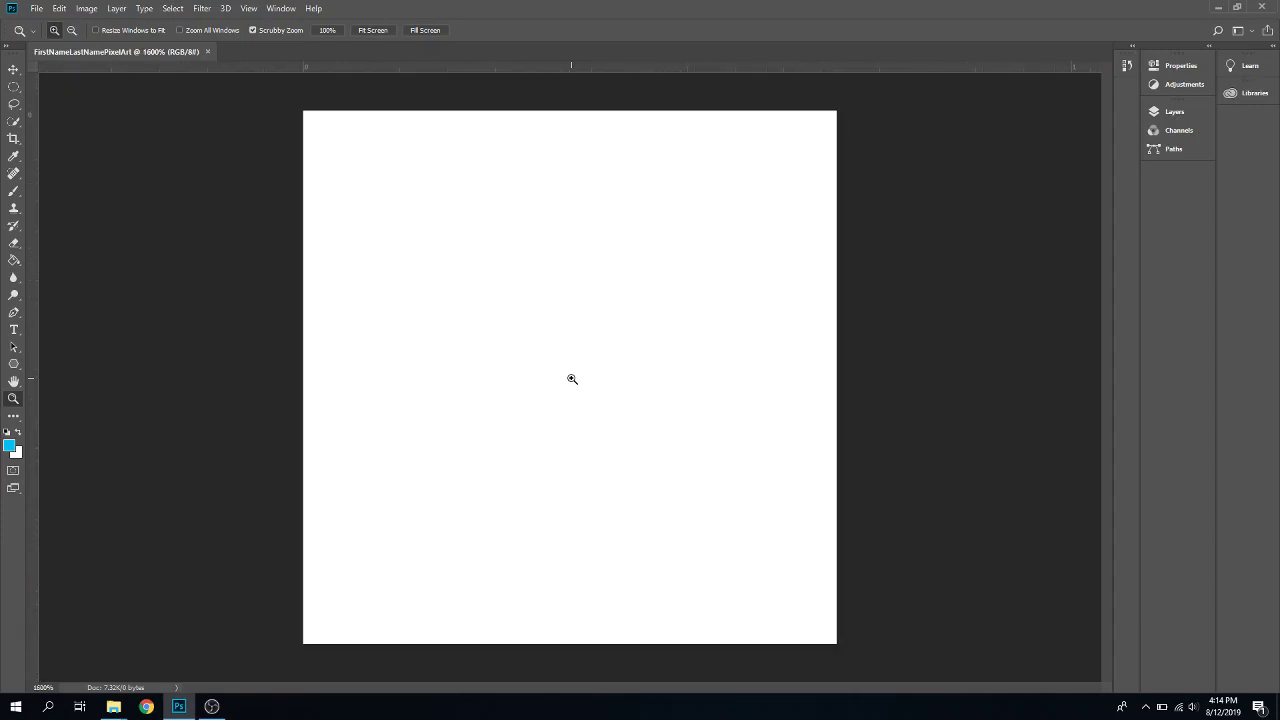
Zoom the canvas out to 800% and back in to 1600%
key("alt")
left_click(572, 379, "alt")
left_click(572, 379, "alt")
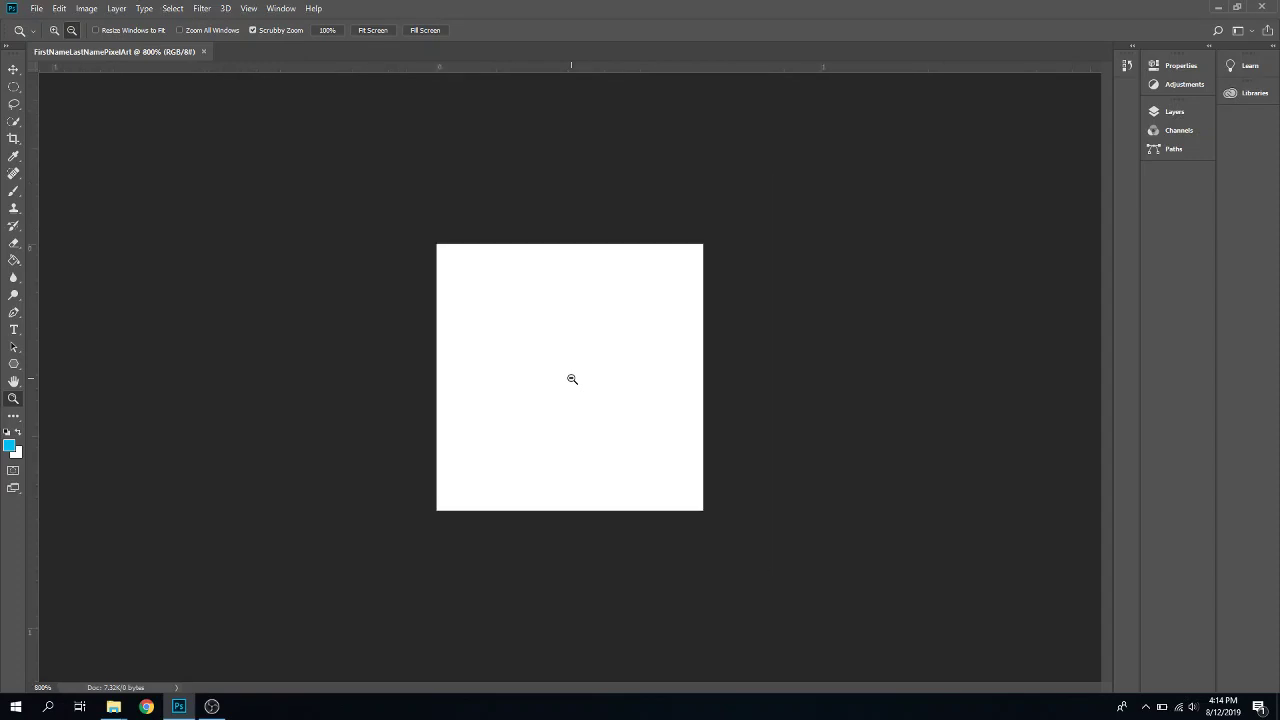
left_click(572, 379)
left_click(572, 379)
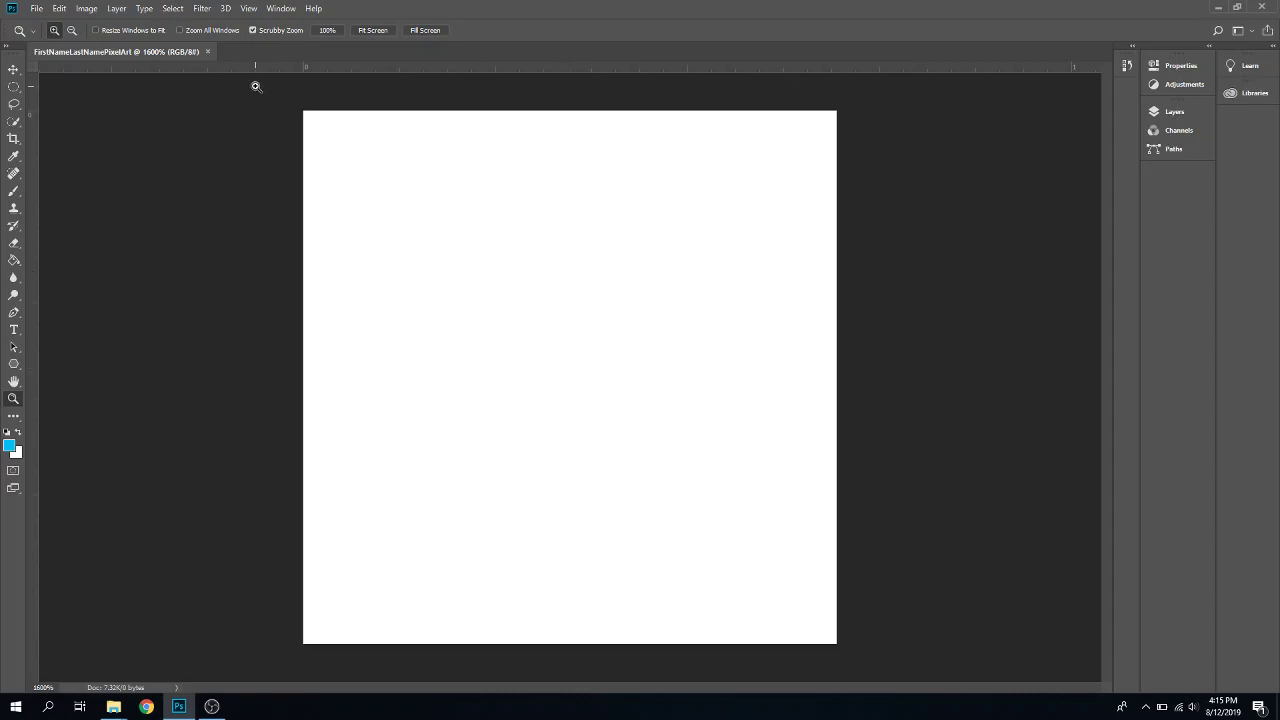
Set the grid preferences to one gridline every 1 pixel and apply them
left_click(61, 9)
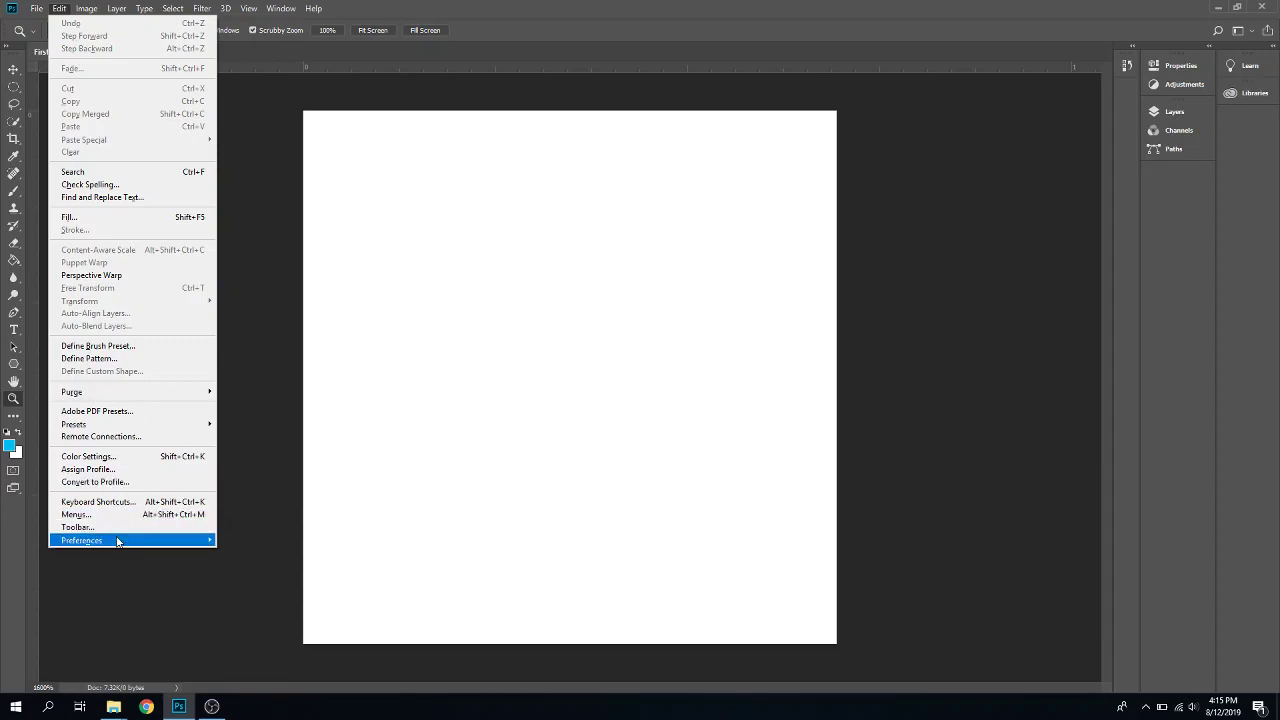
mouse_move(117, 541)
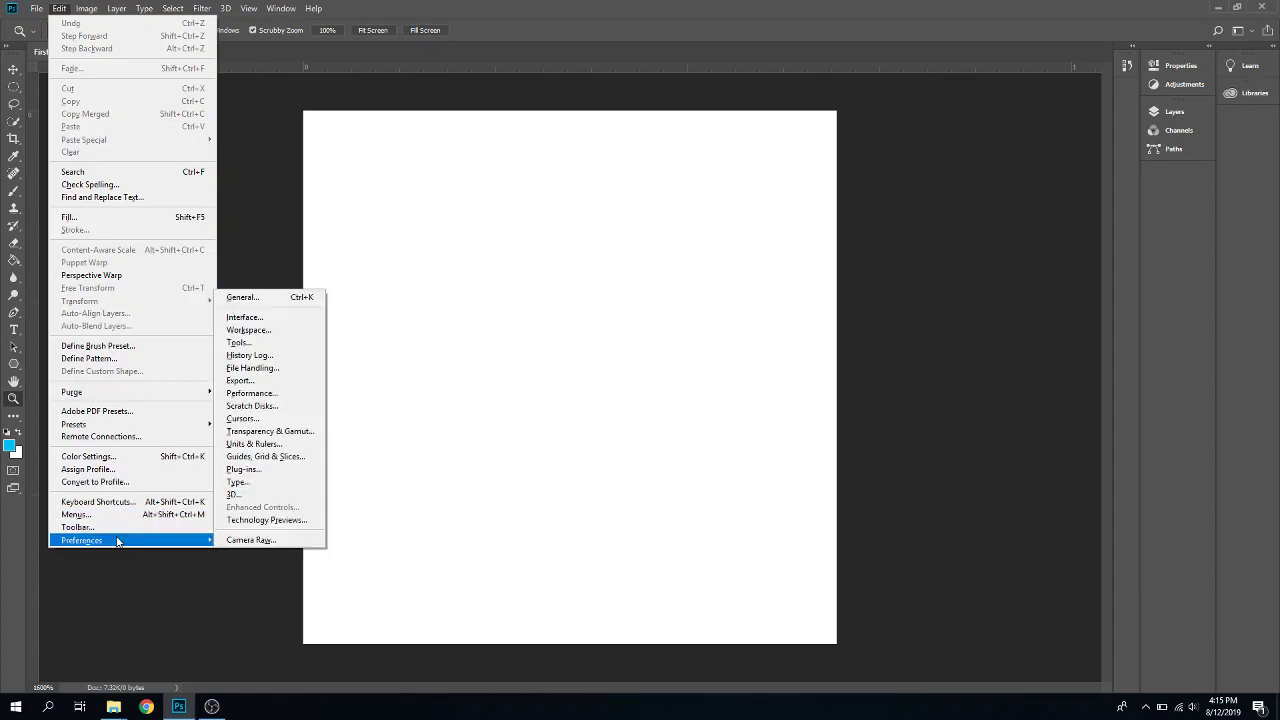
left_click(305, 460)
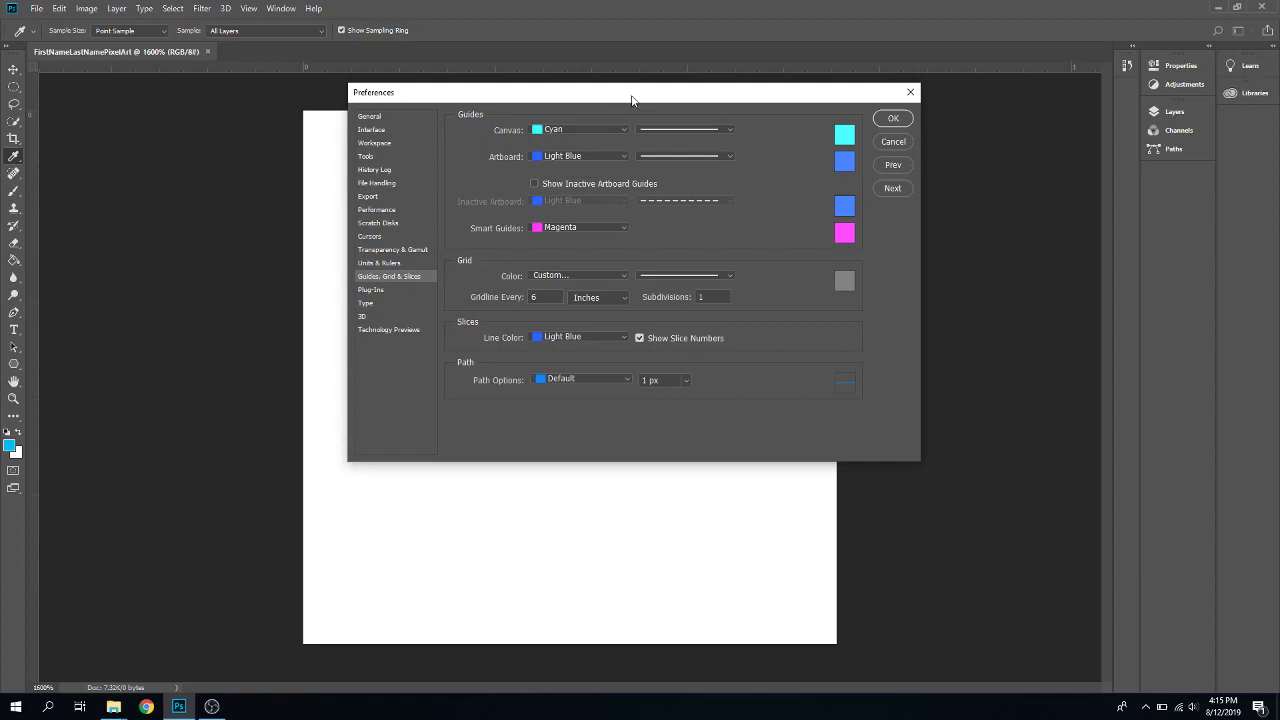
left_click_drag(631, 94, 534, 214)
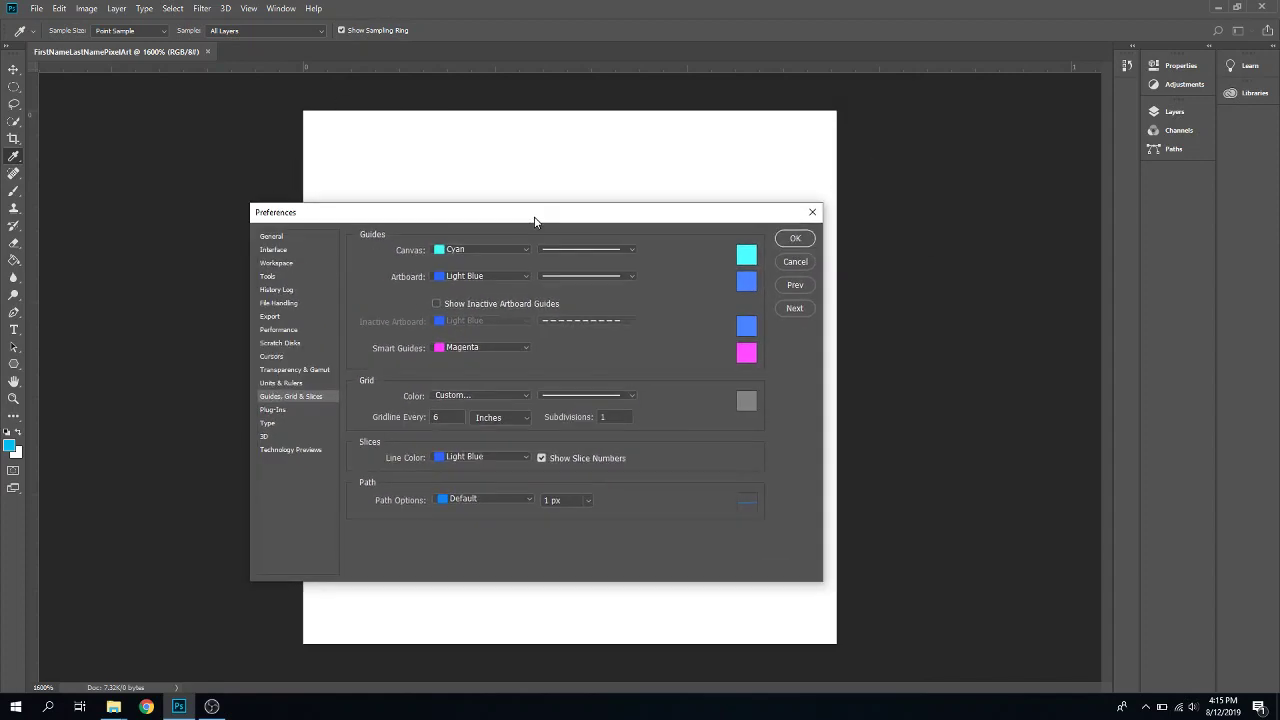
double_click(434, 417)
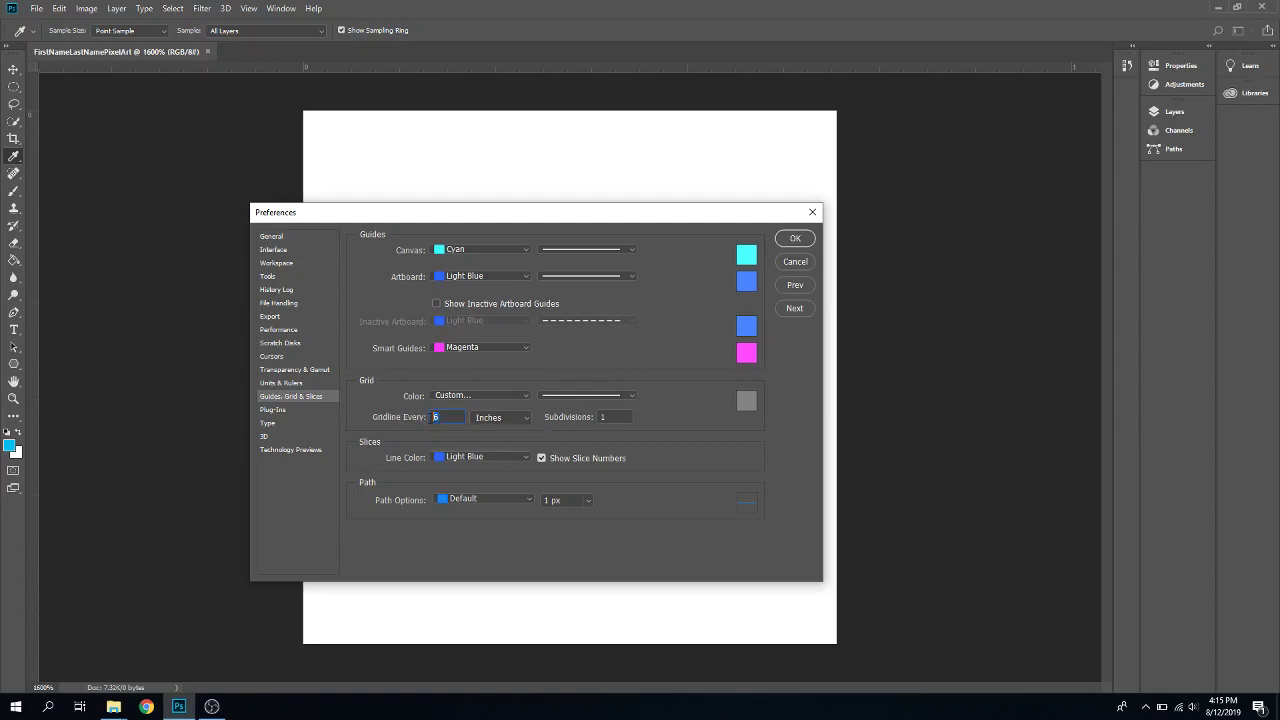
type("1")
left_click(529, 417)
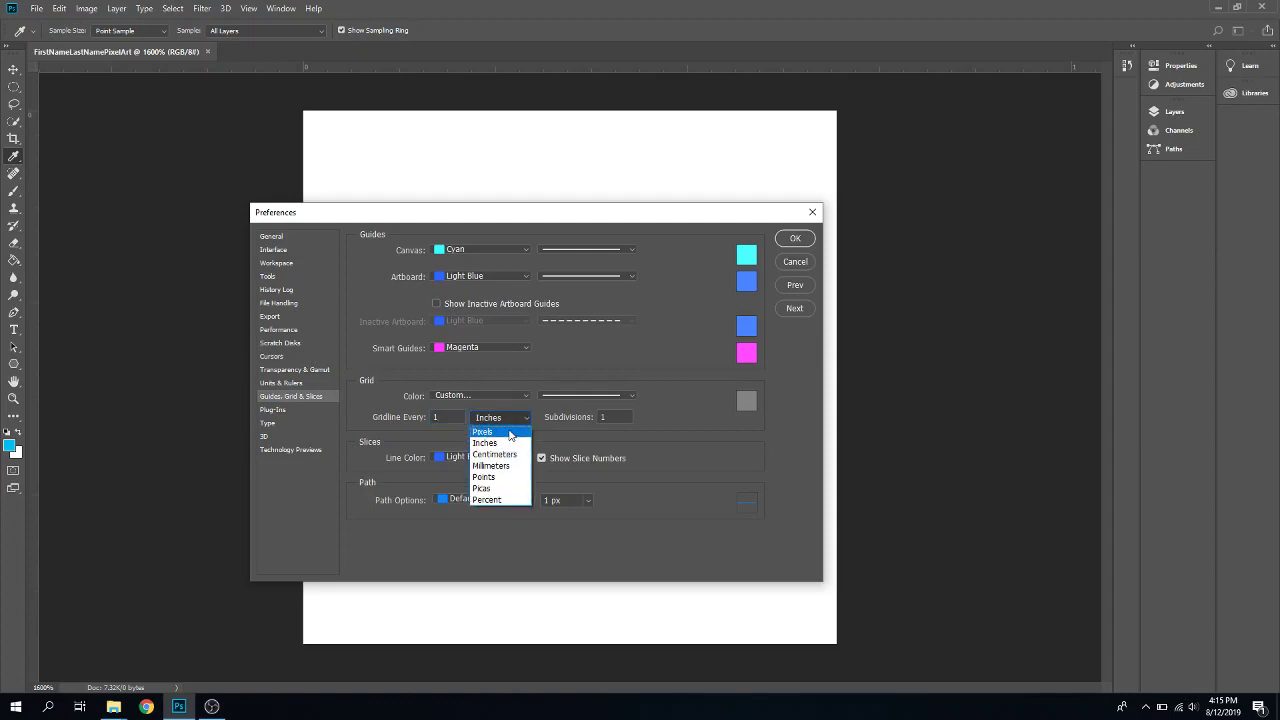
left_click(510, 432)
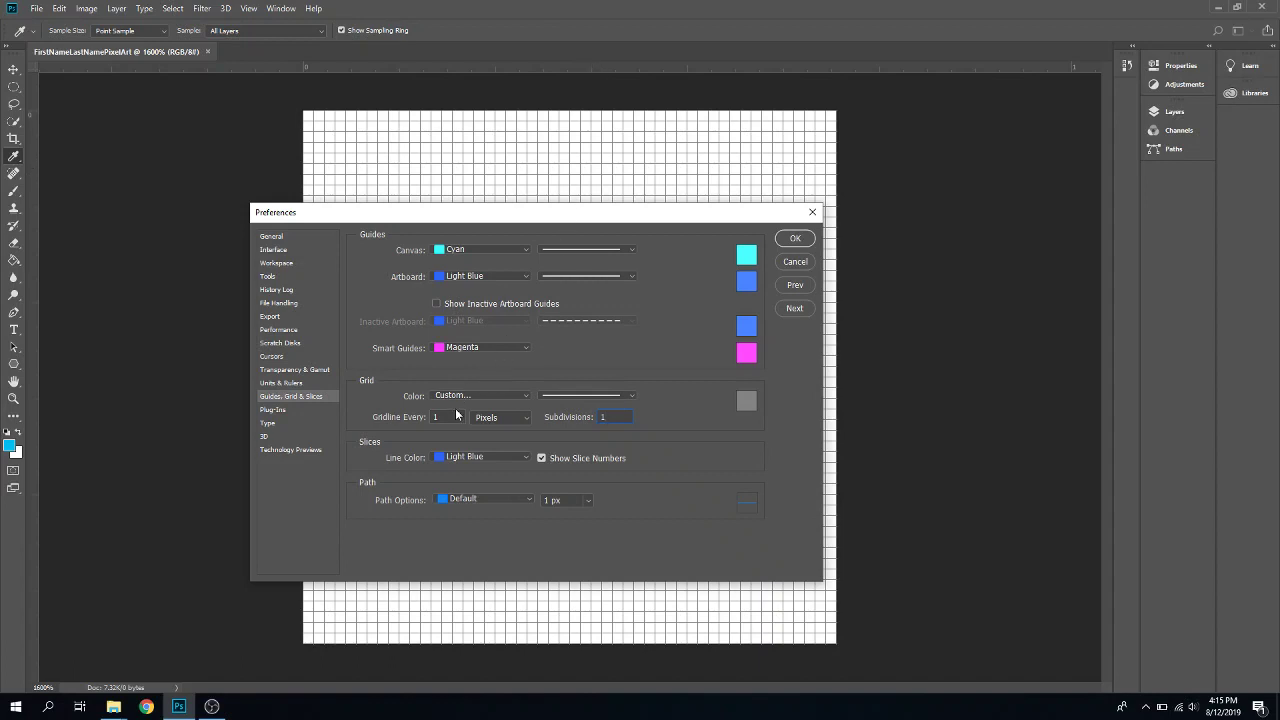
left_click(795, 239)
key("z")
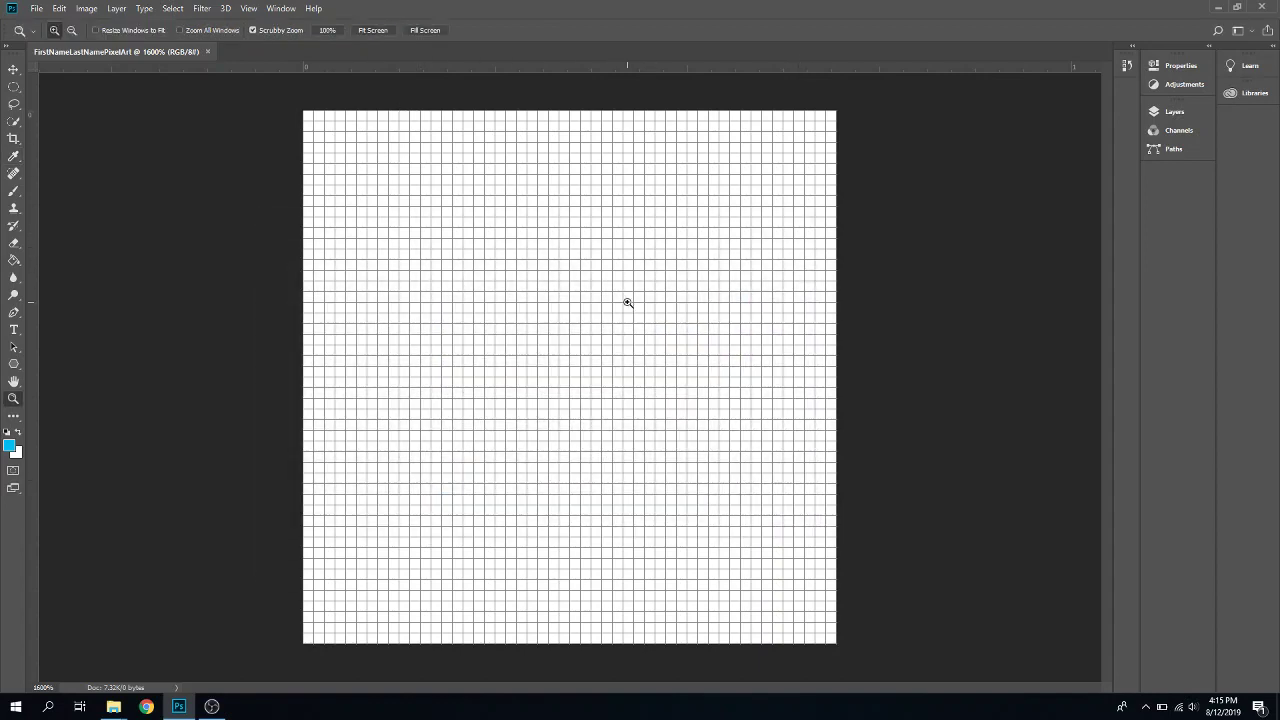
Toggle the grid's visibility on the canvas several times, ending with the grid shown
key("ctrl+apostrophe")
key("ctrl+apostrophe")
key("ctrl+apostrophe")
key("ctrl+apostrophe")
key("ctrl+apostrophe")
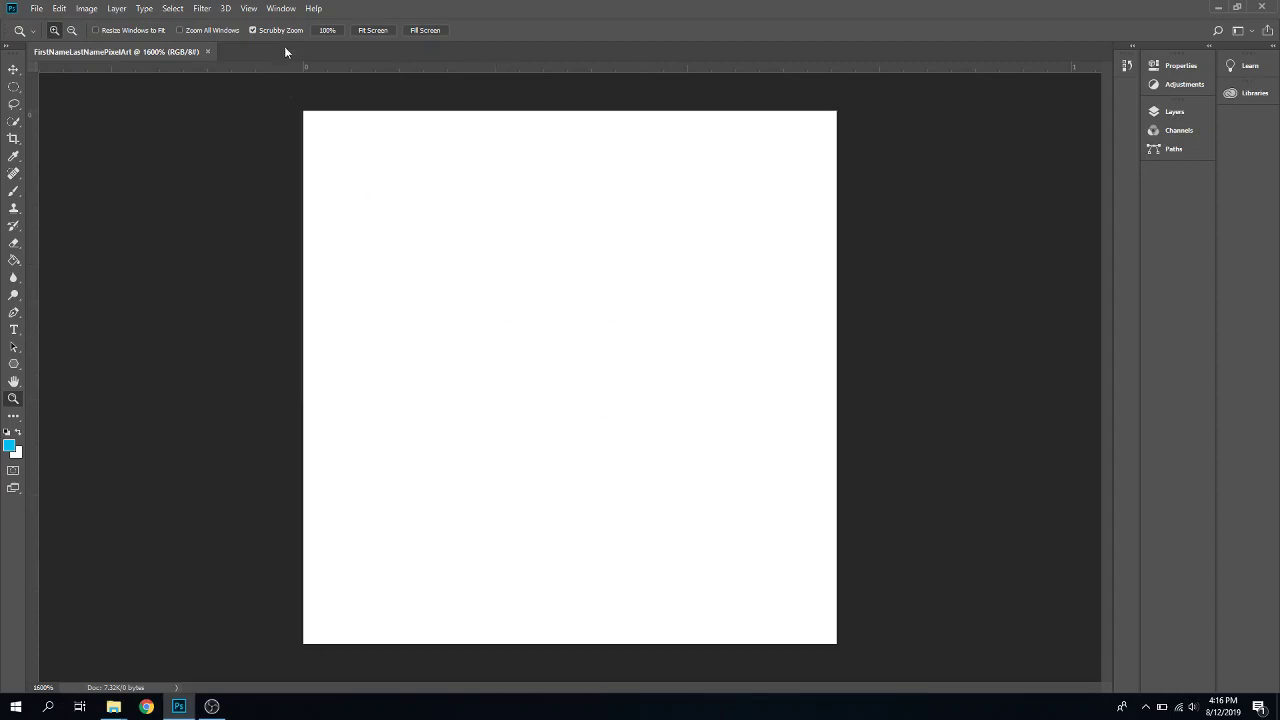
left_click(250, 9)
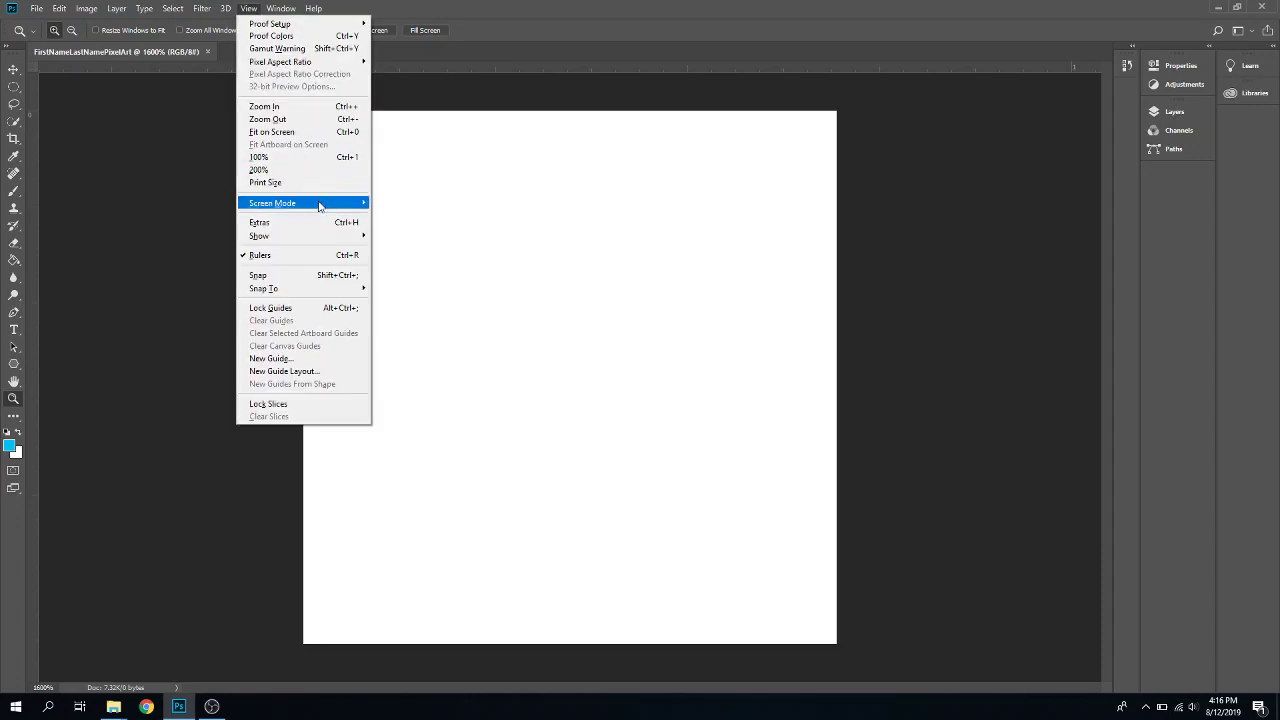
mouse_move(321, 239)
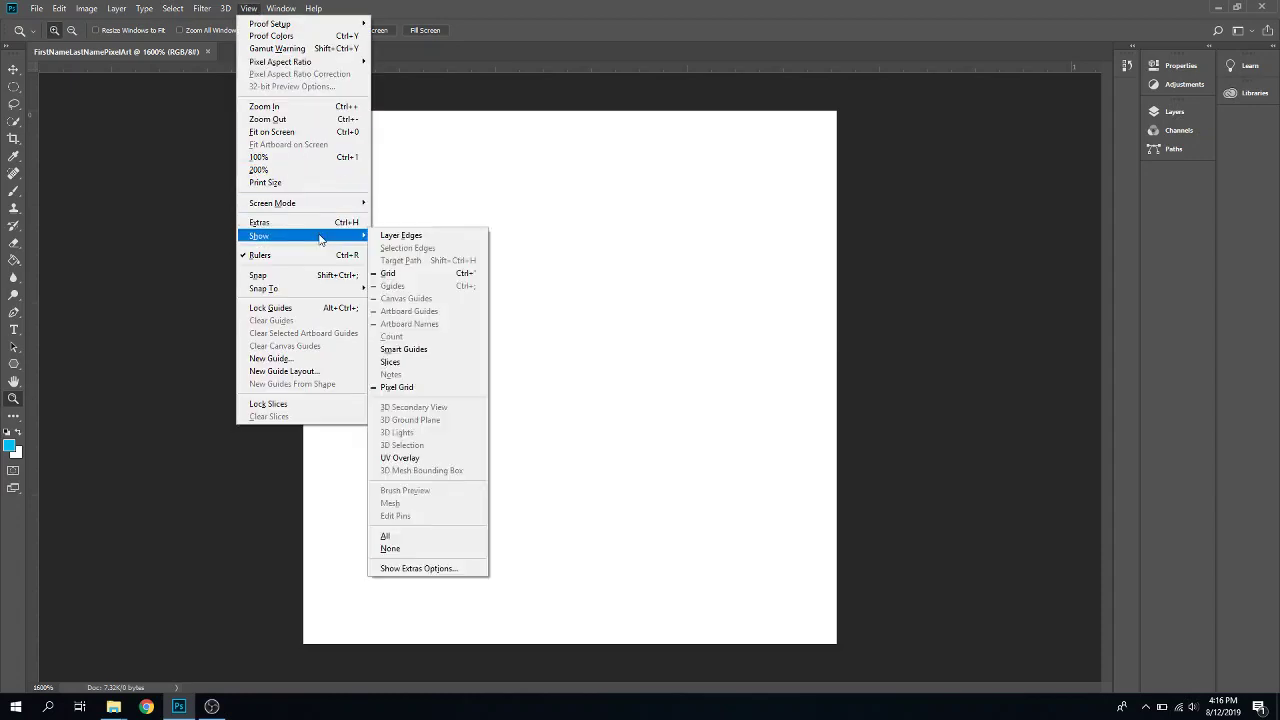
left_click(402, 273)
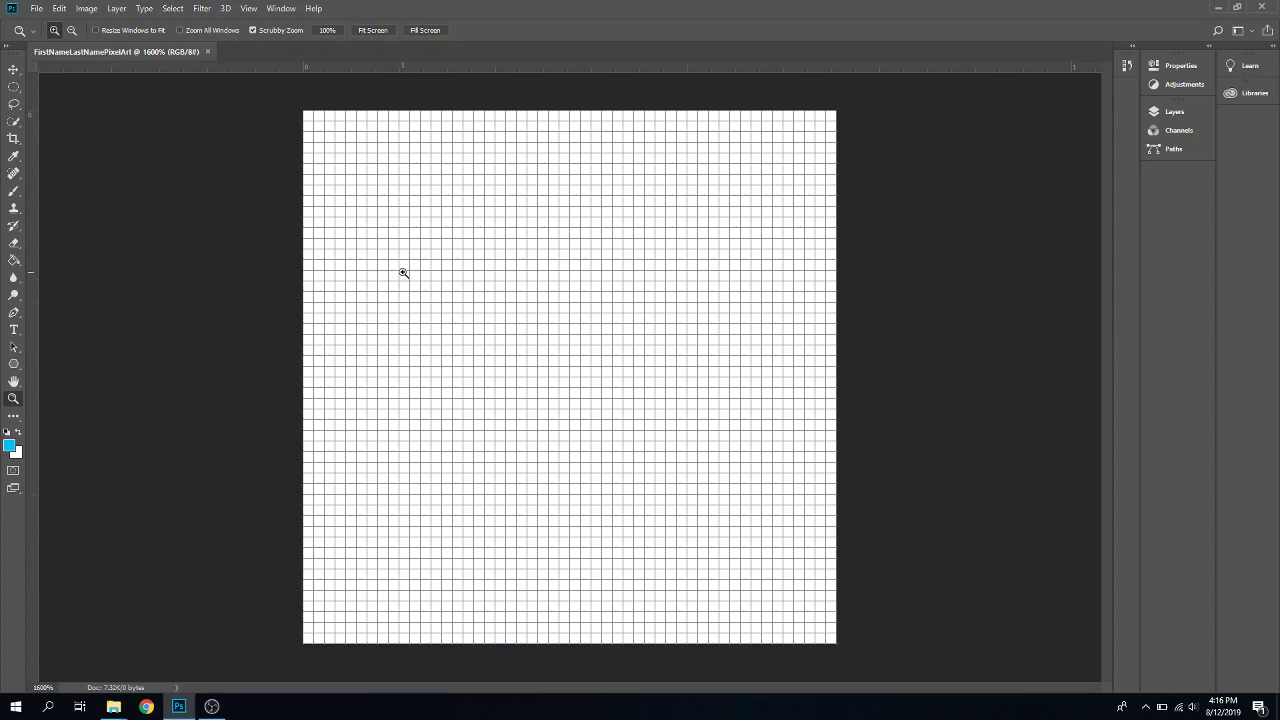
Draw a freehand blue zigzag line across the middle of the canvas with the Pencil tool at 1 px size
left_click(14, 193)
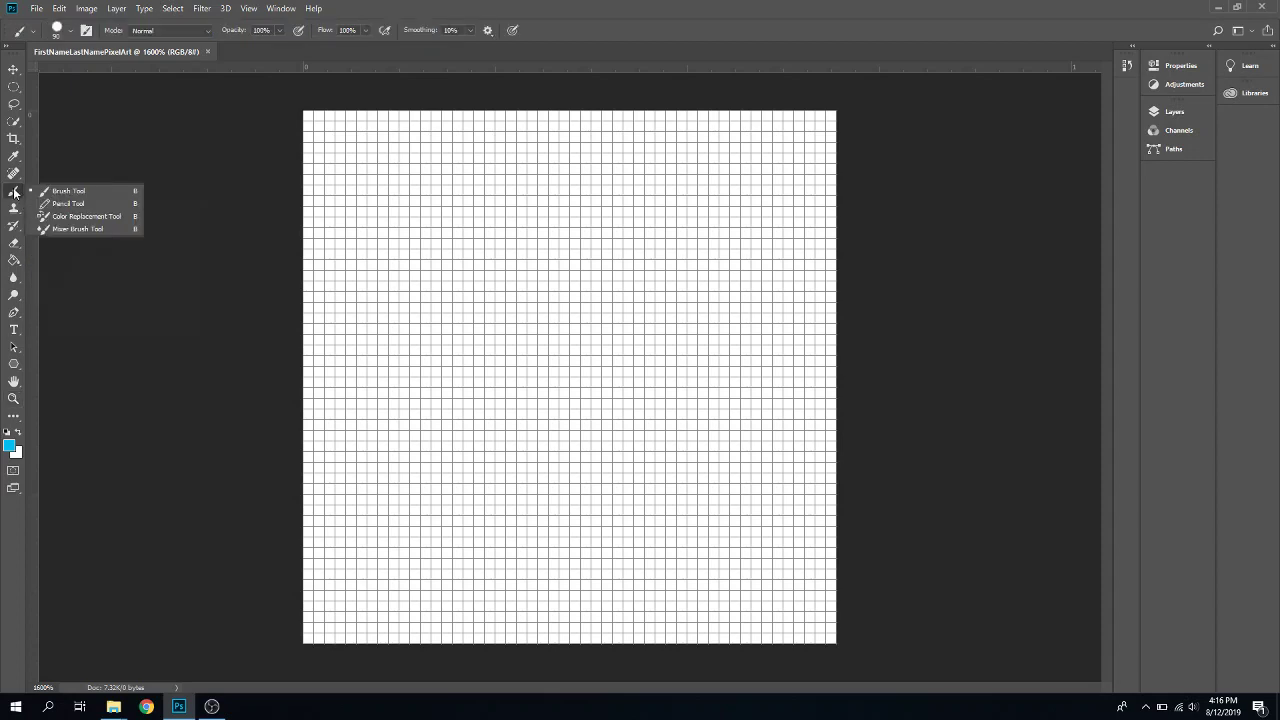
left_click(93, 204)
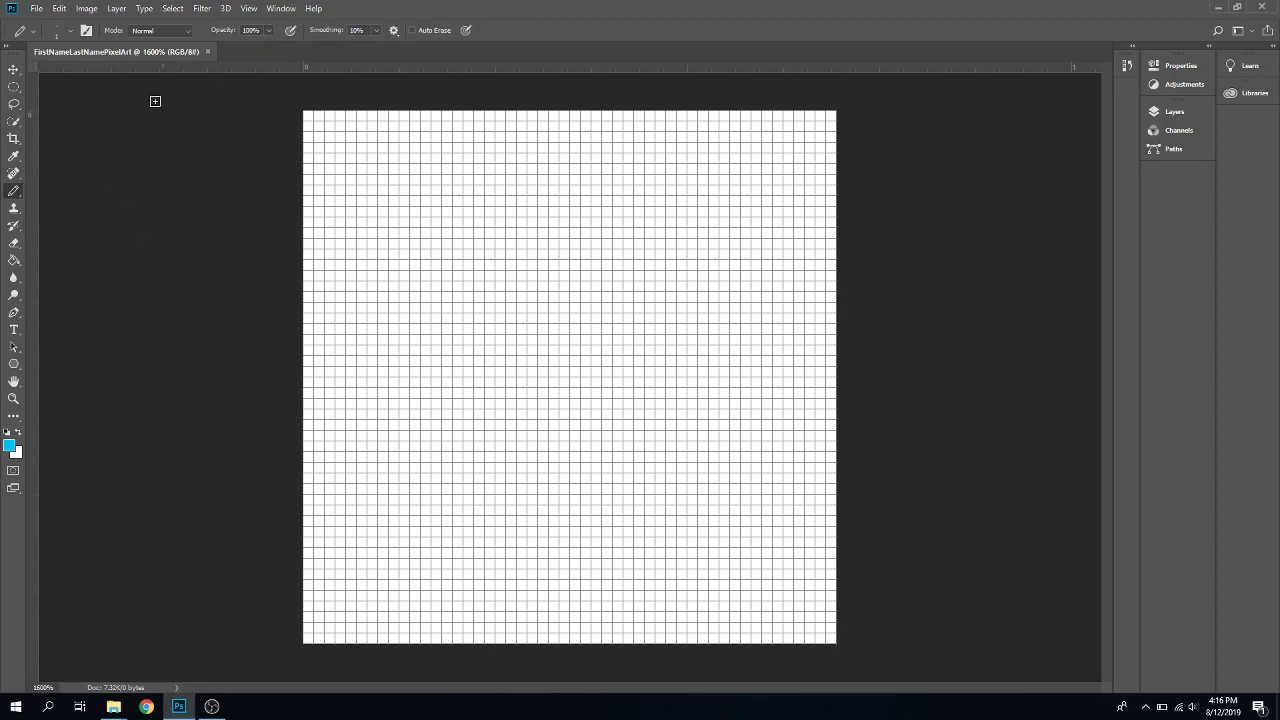
left_click(72, 36)
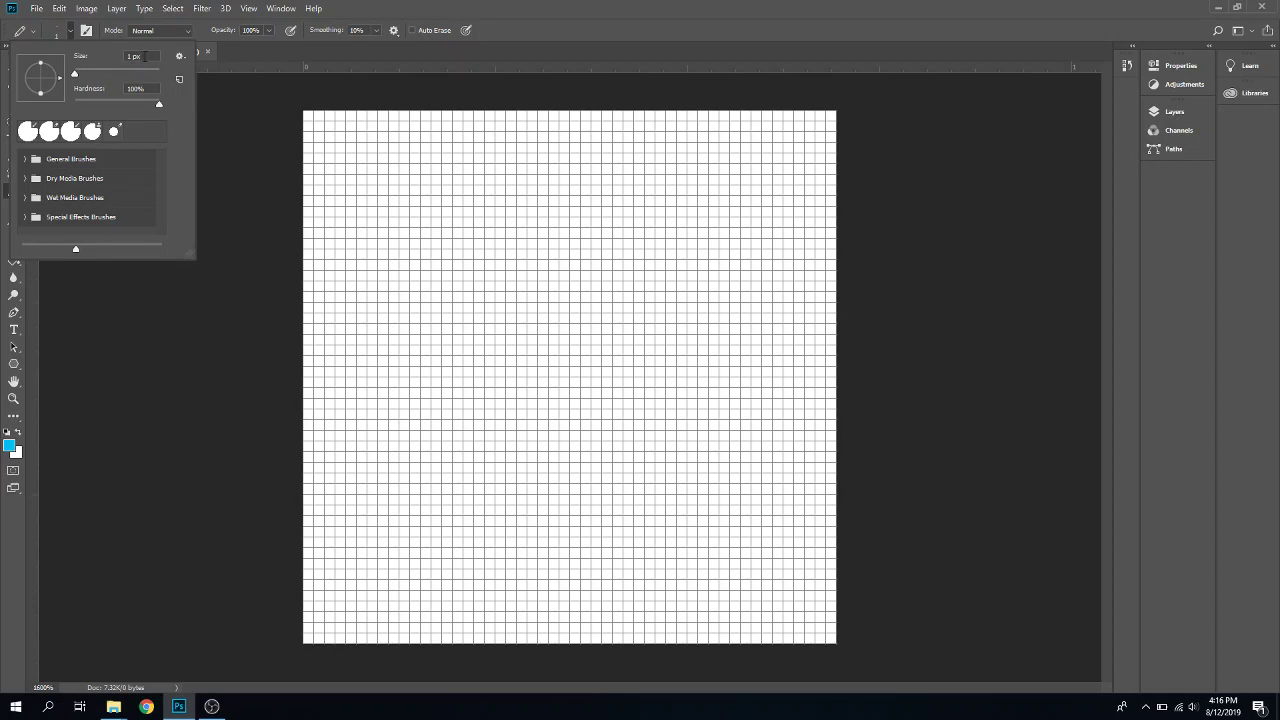
left_click(76, 76)
left_click(73, 35)
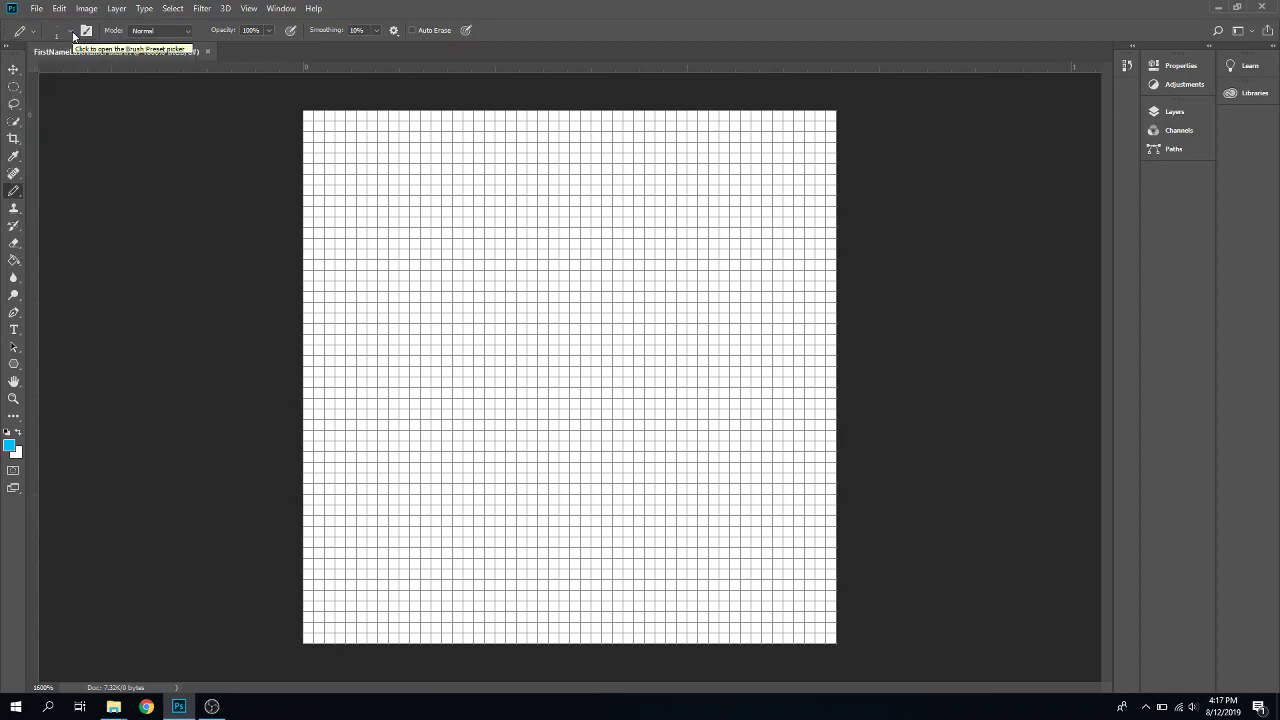
mouse_move(420, 277)
left_mouse_down()
mouse_move(524, 198)
mouse_move(552, 236)
mouse_move(456, 411)
mouse_move(590, 330)
mouse_move(584, 398)
mouse_move(550, 457)
mouse_move(686, 413)
mouse_move(692, 488)
left_mouse_up()
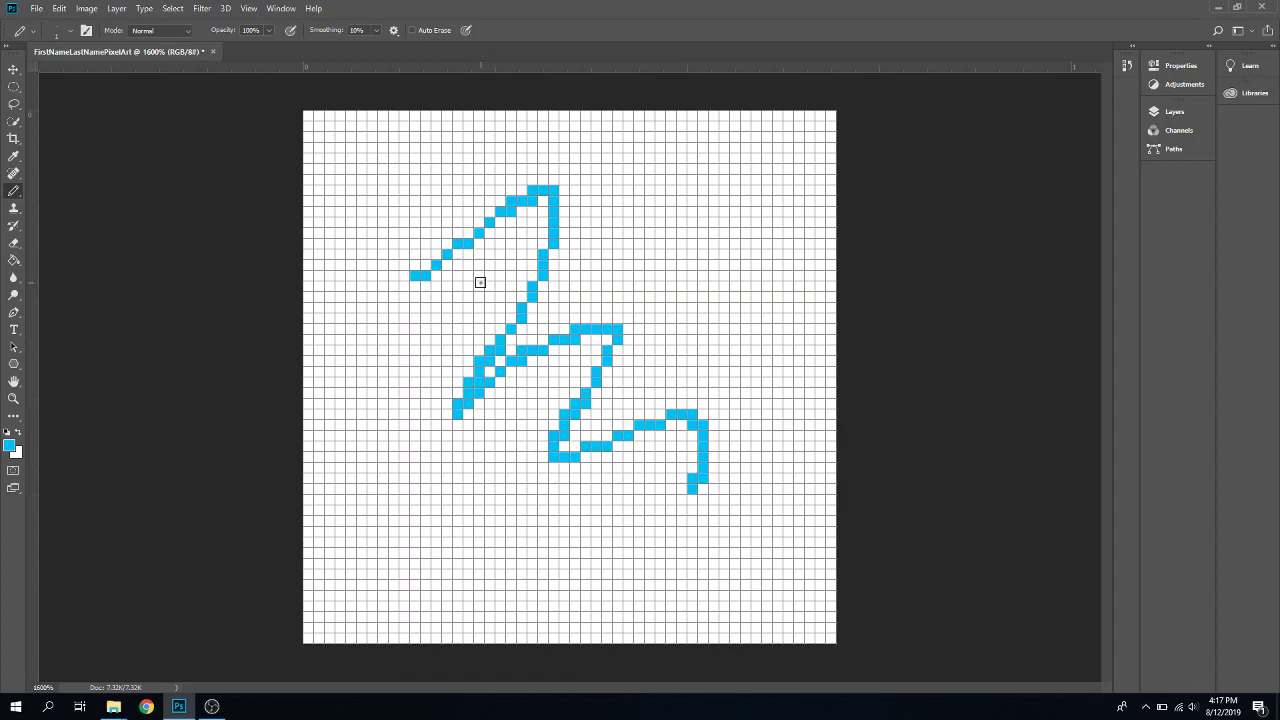
Display the color swatches for choosing drawing colors
left_click(286, 12)
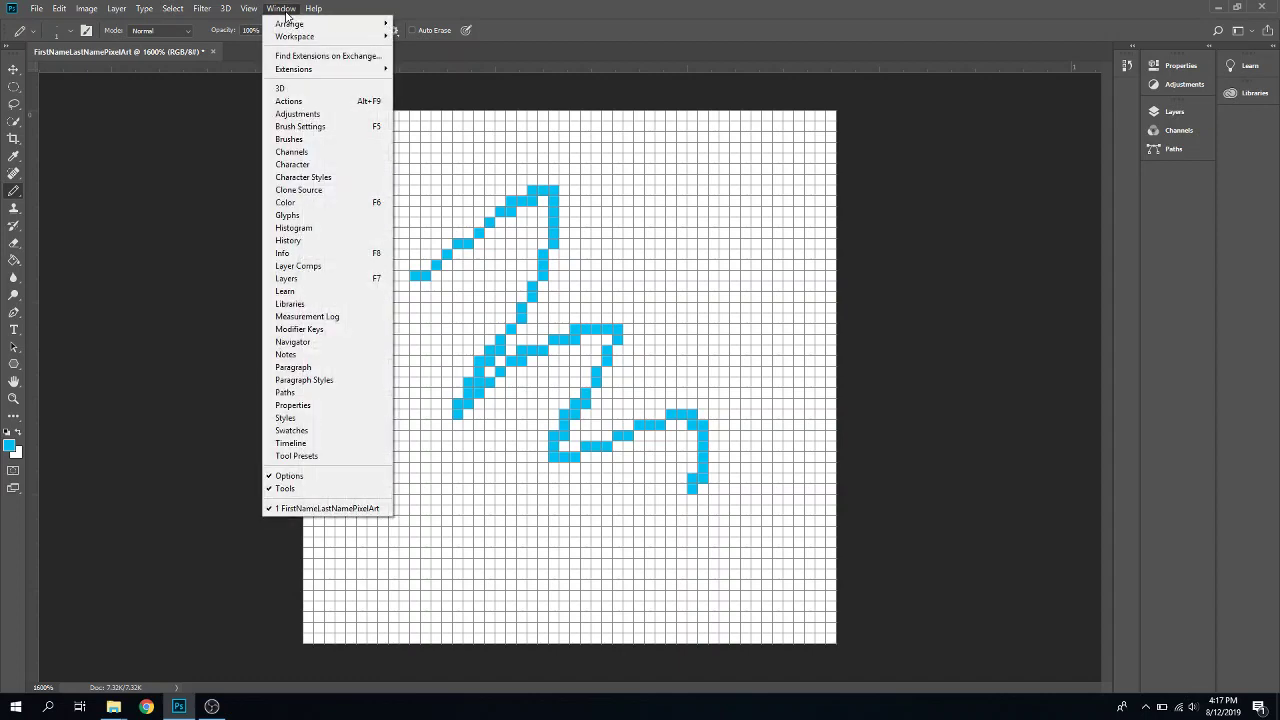
left_click(331, 436)
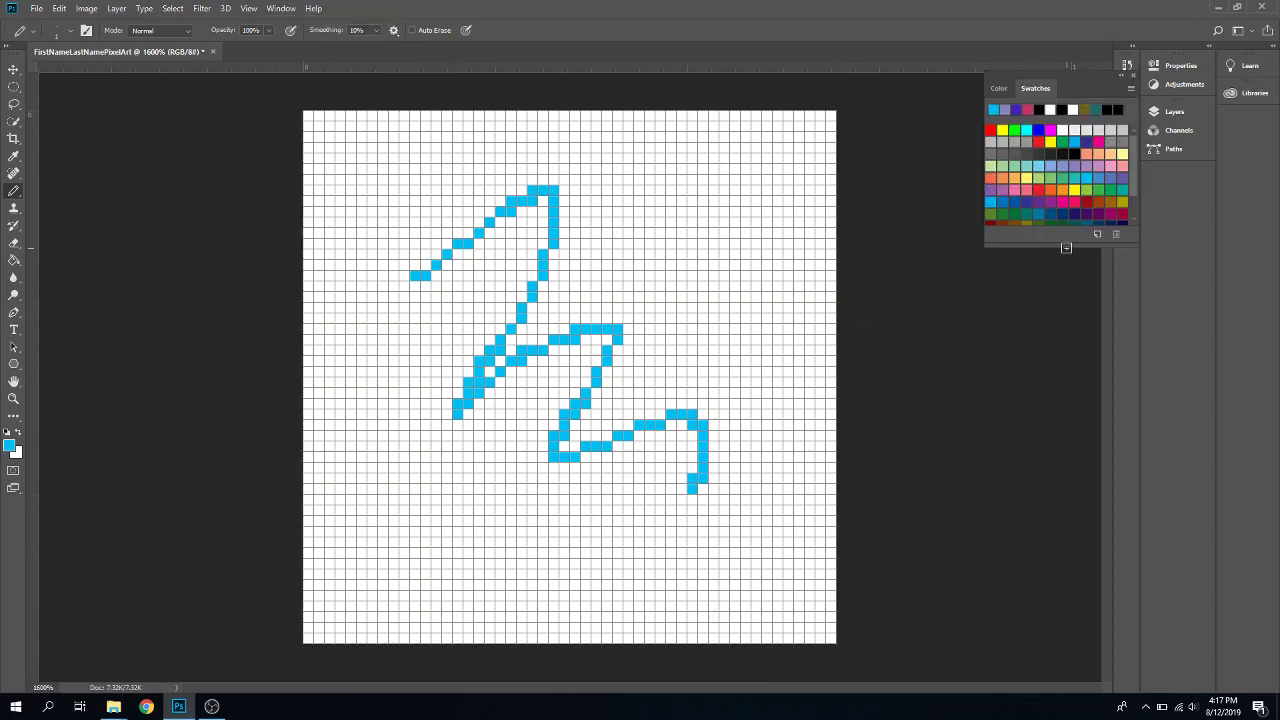
Enlarge the swatch collection to show every color and scribble freehand pure blue Pencil strokes over the light blue zigzag
left_click_drag(1067, 247, 1055, 397)
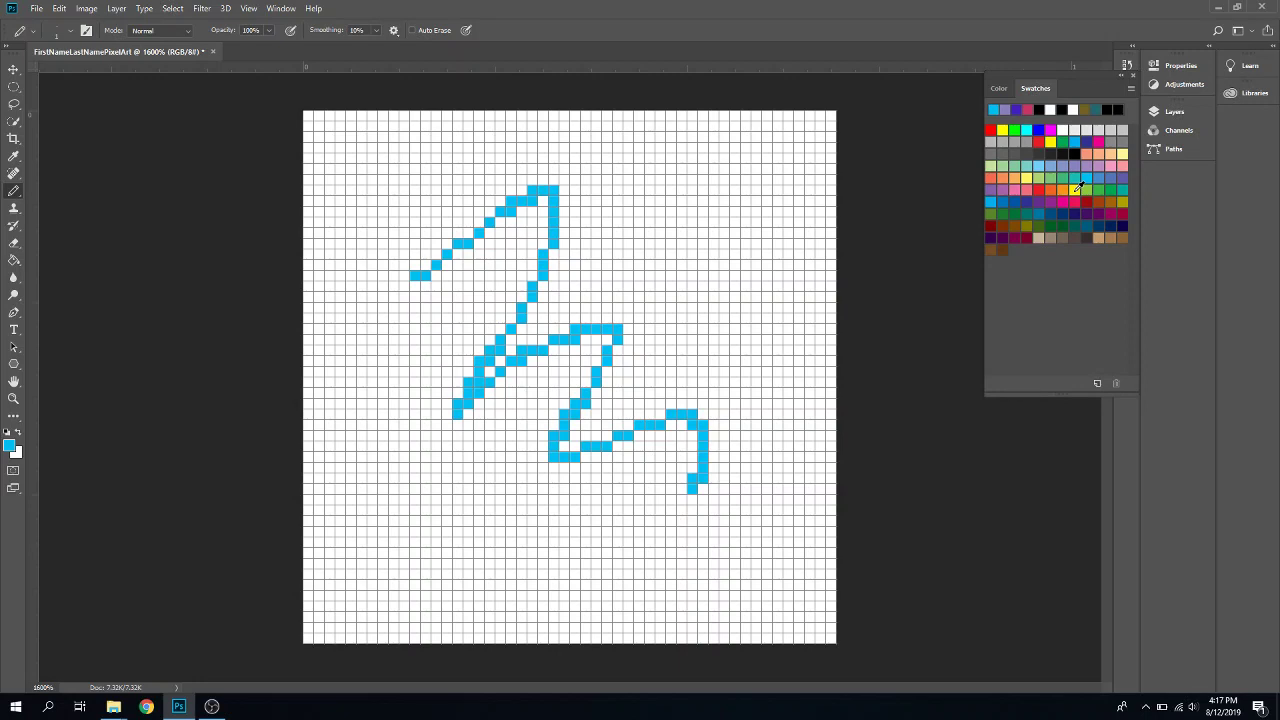
left_click(1077, 188)
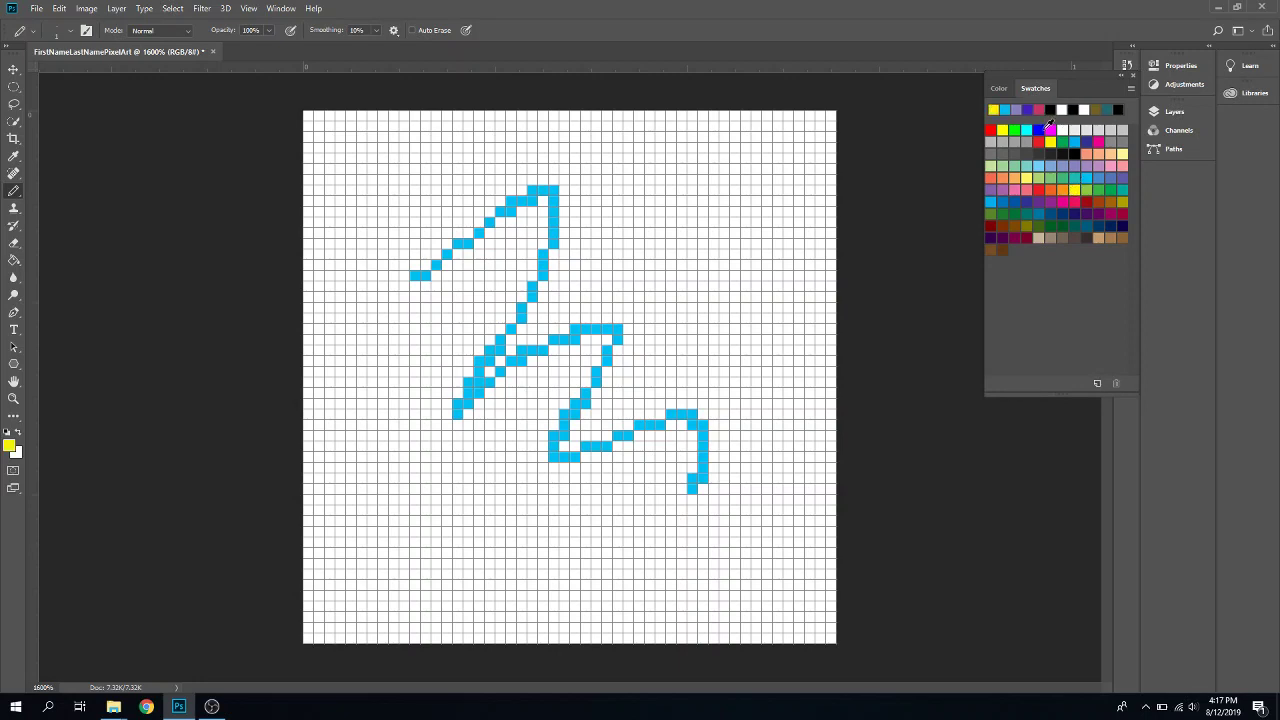
left_click(1039, 130)
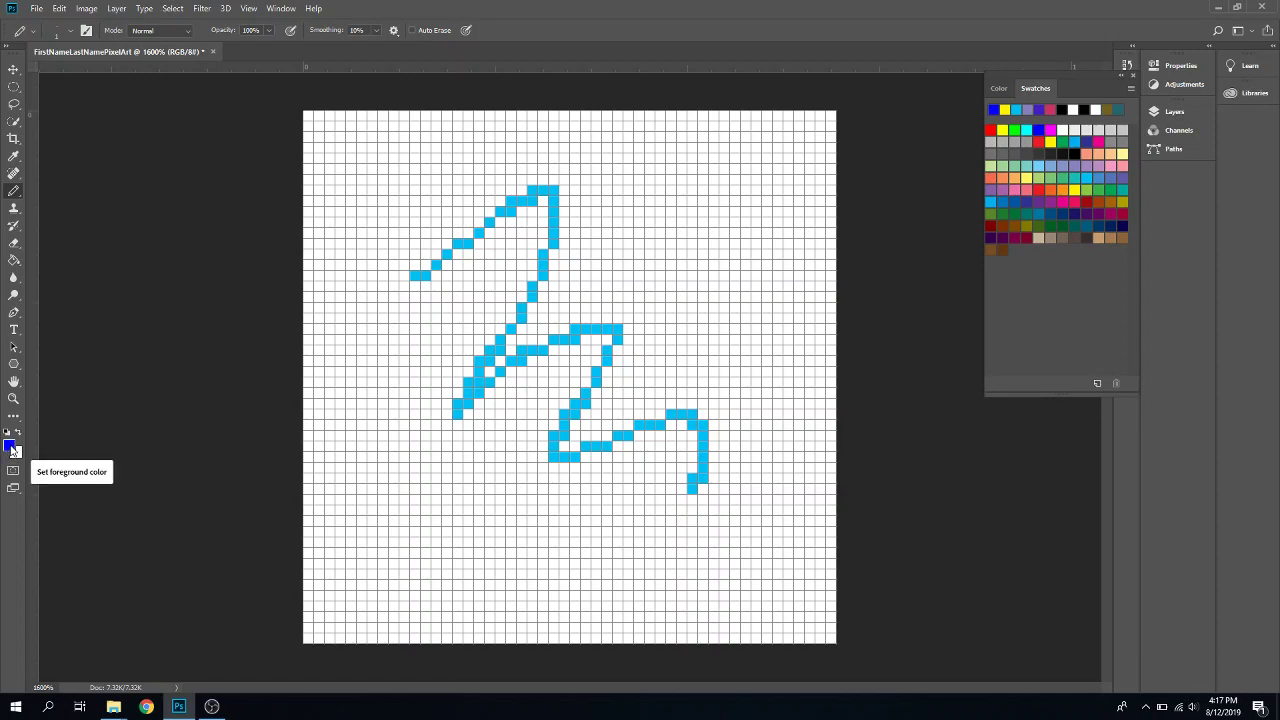
mouse_move(389, 211)
left_mouse_down()
mouse_move(614, 249)
mouse_move(430, 329)
mouse_move(700, 352)
mouse_move(510, 425)
mouse_move(591, 480)
mouse_move(568, 520)
left_mouse_up()
mouse_move(698, 552)
left_mouse_down()
mouse_move(653, 250)
mouse_move(491, 498)
mouse_move(463, 346)
mouse_move(483, 246)
mouse_move(580, 406)
mouse_move(401, 397)
left_mouse_up()
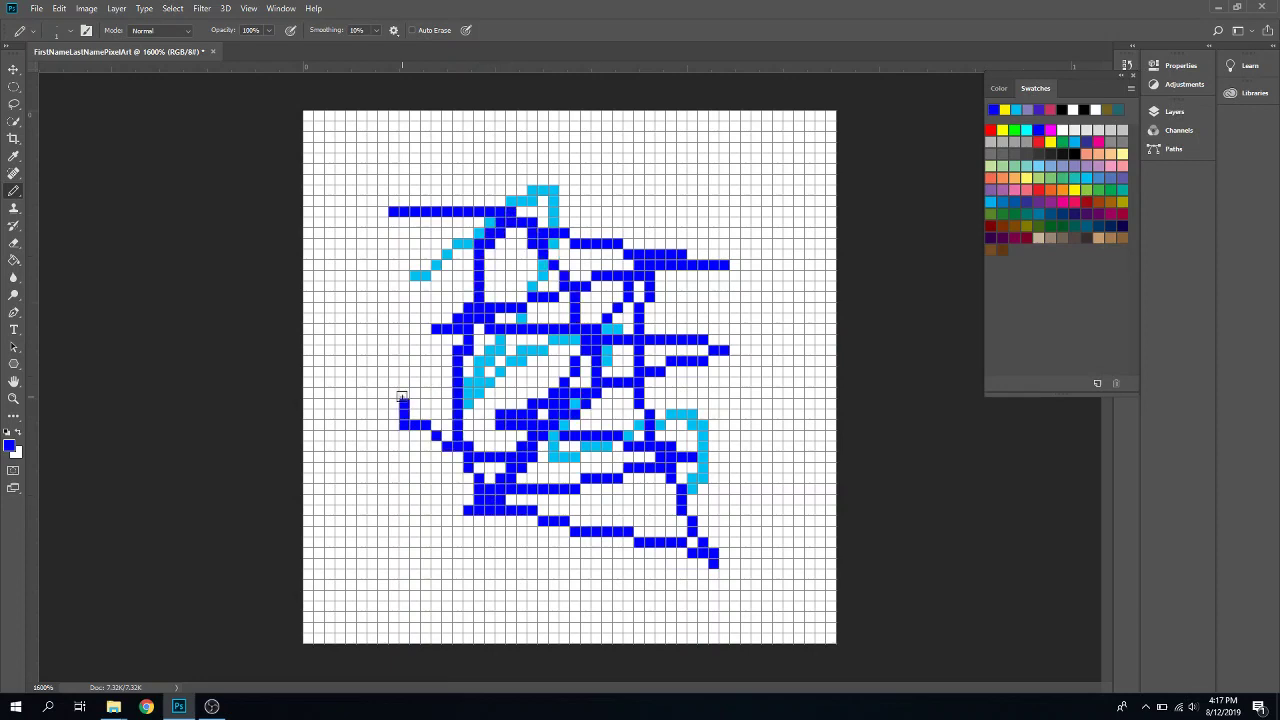
Search Google Images for "pixel art starwars" in a new Chrome window and browse the results for reference pictures
right_click(146, 706)
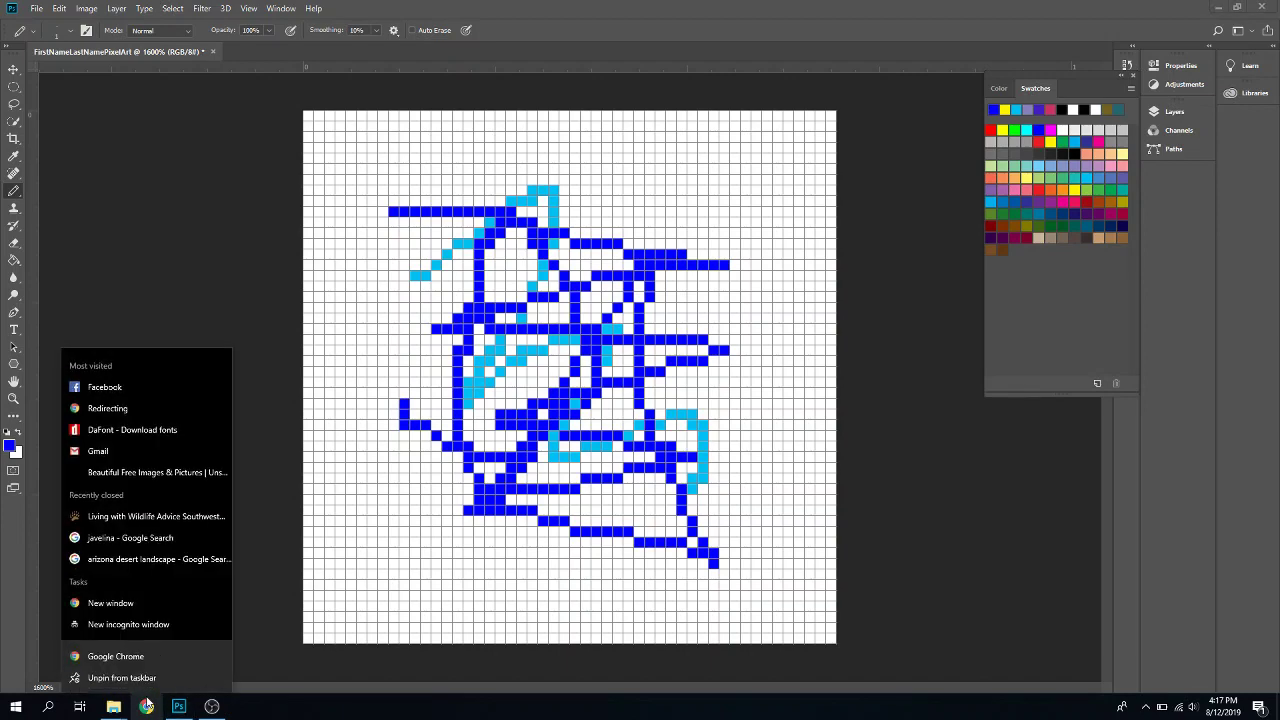
left_click(134, 603)
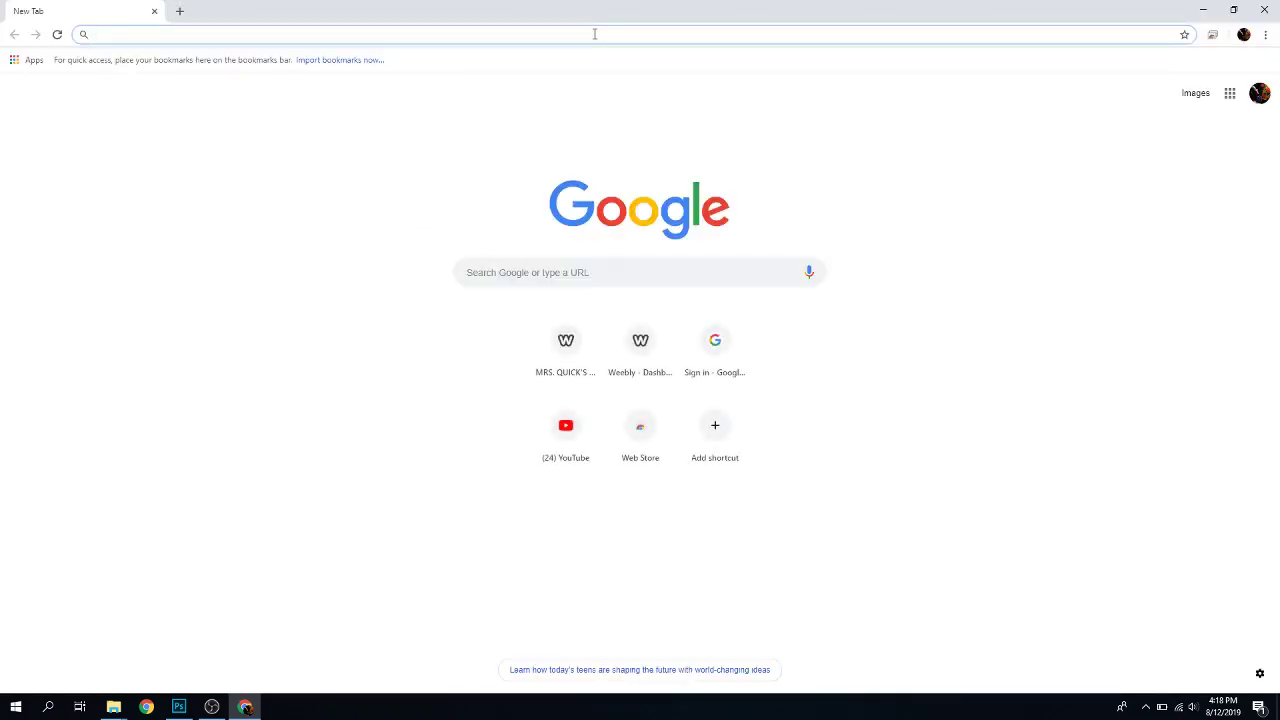
type("pixel a")
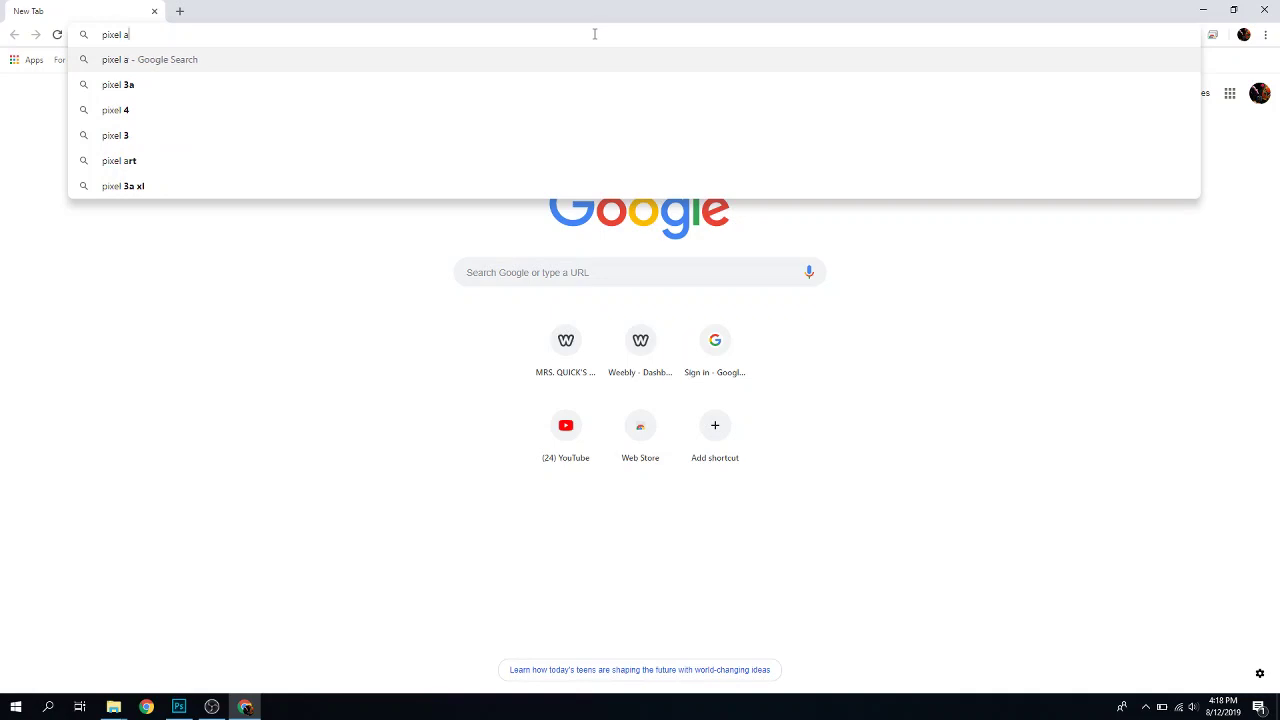
type("rt start")
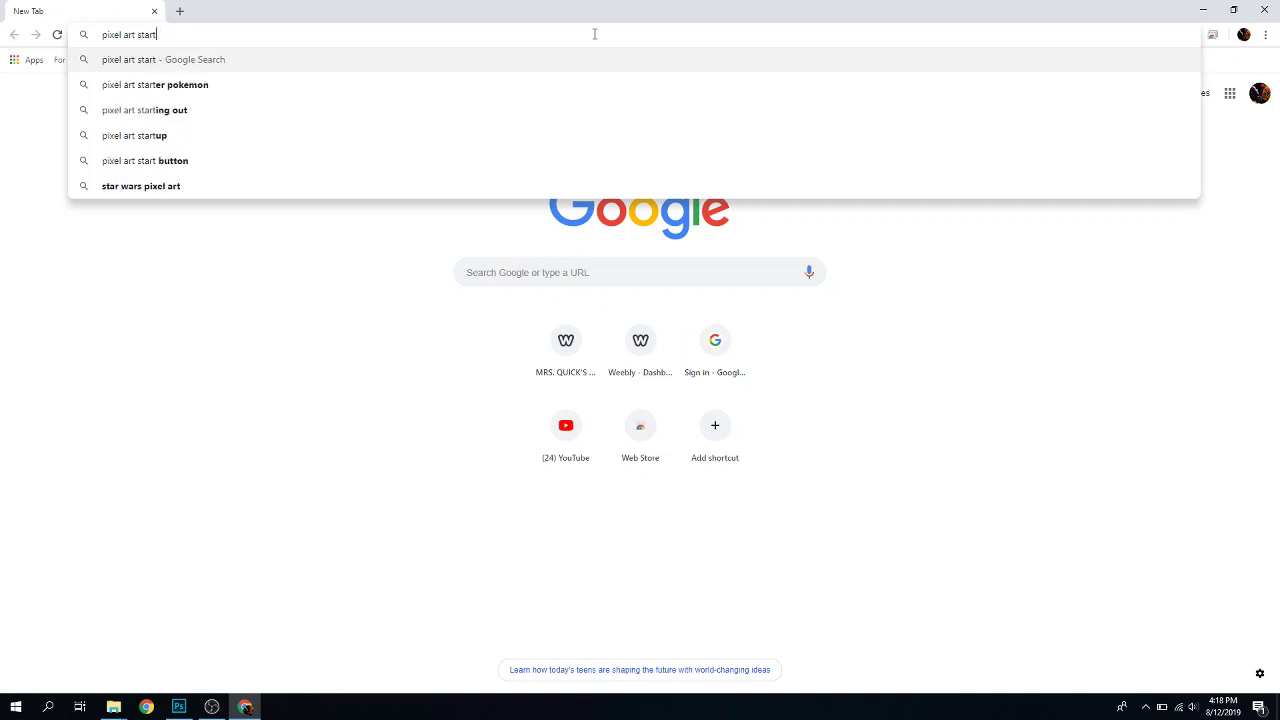
key("BackSpace")
type("wars")
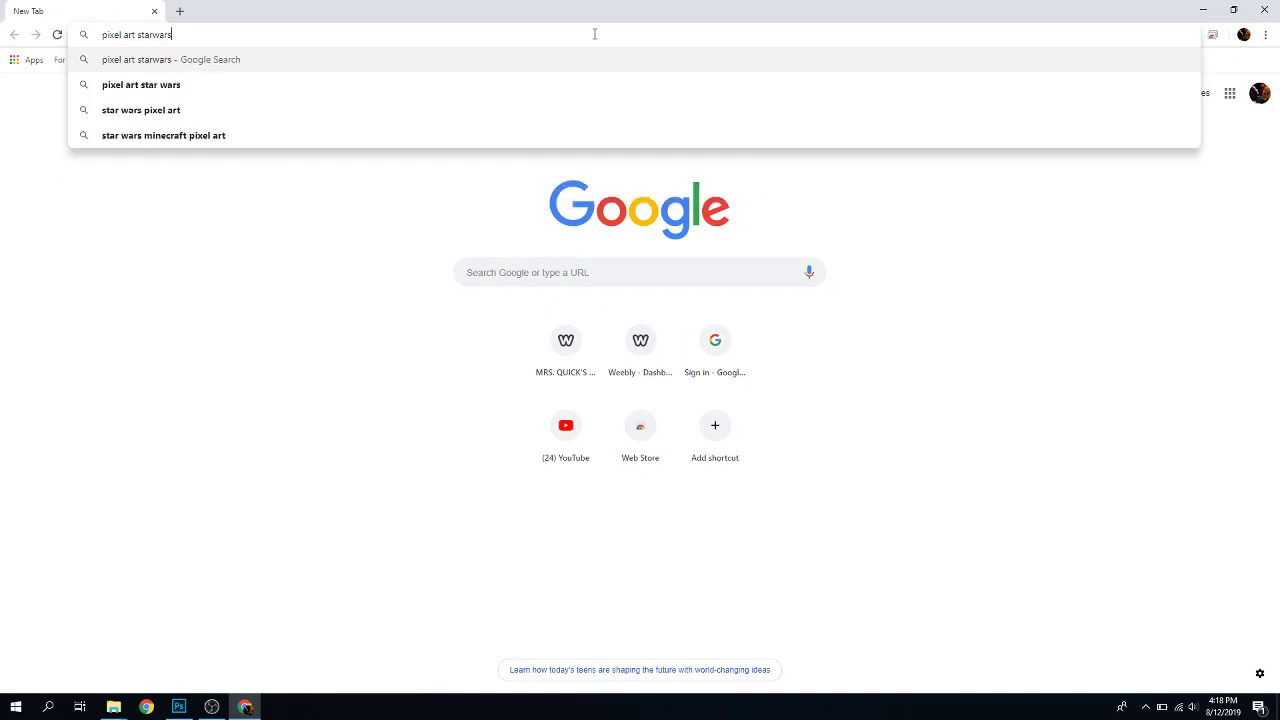
key("Return")
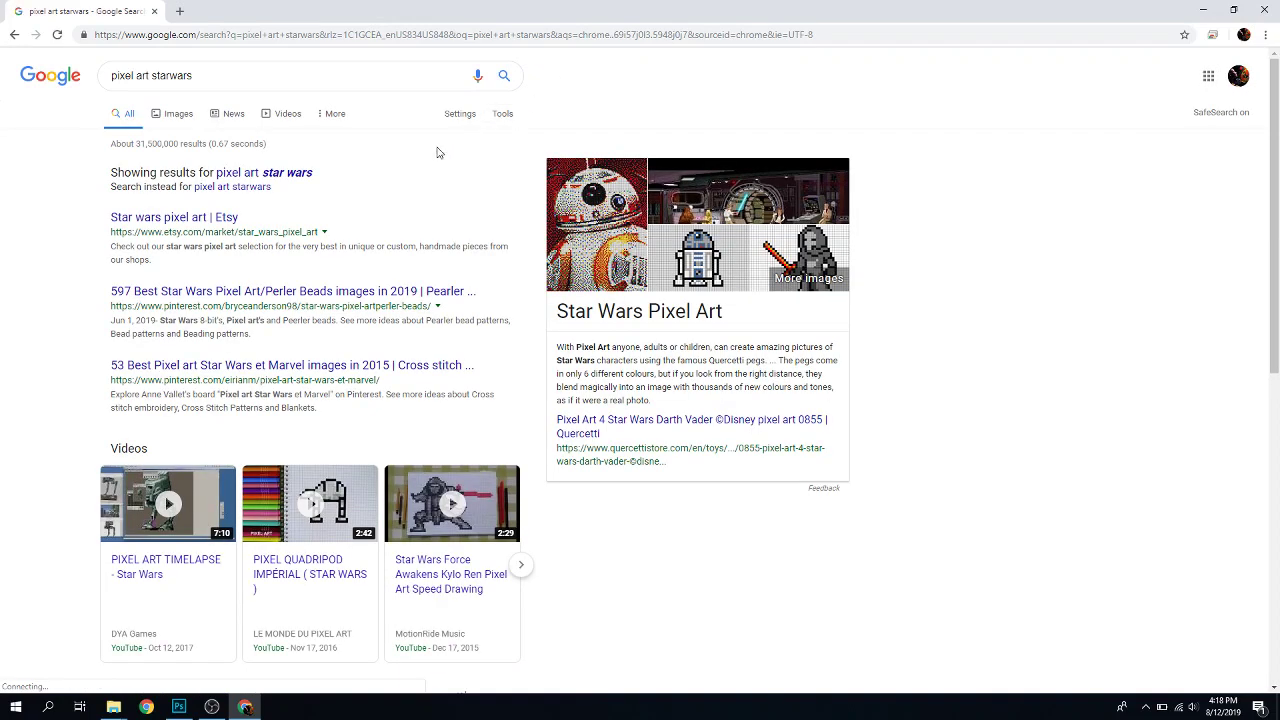
left_click(180, 120)
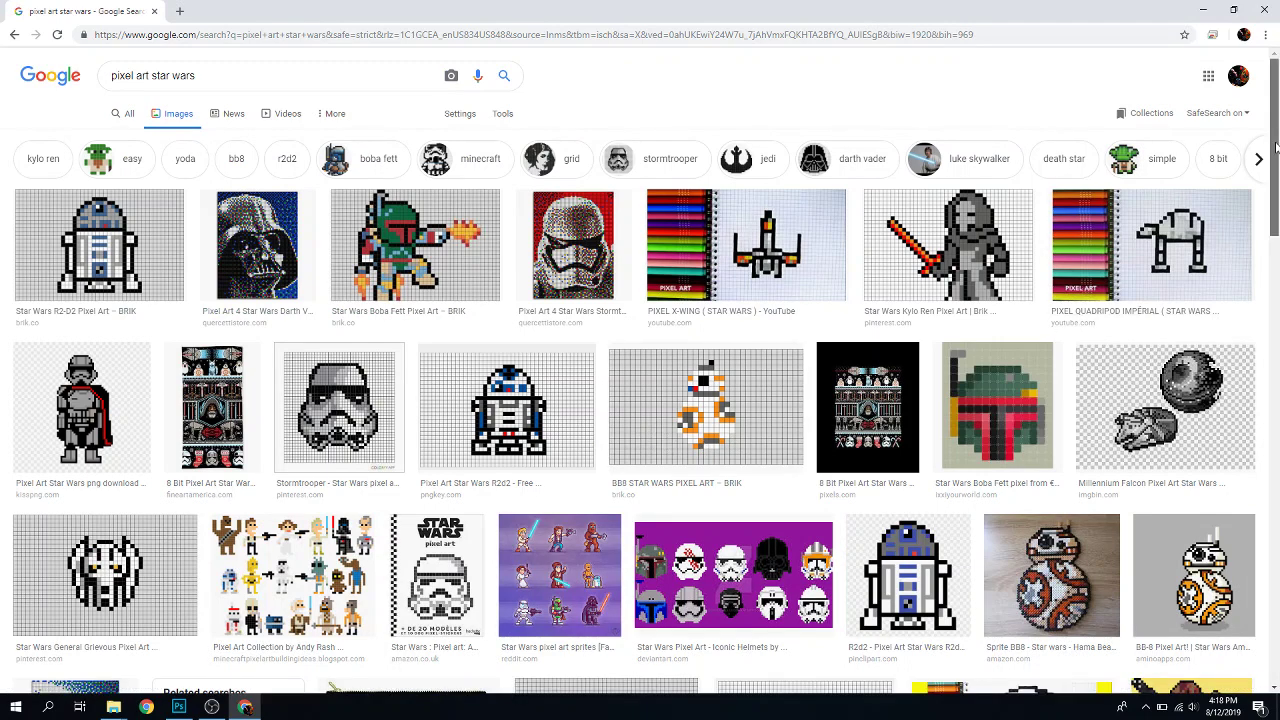
left_click_drag(1275, 148, 1273, 220)
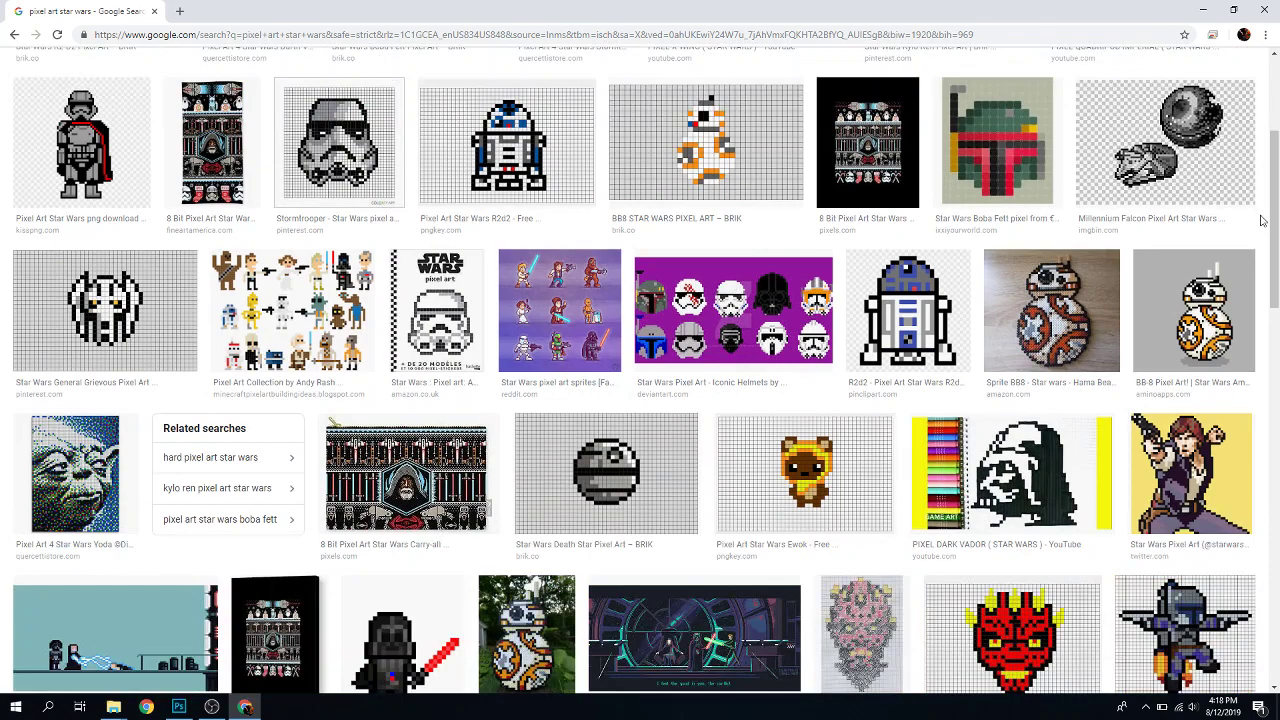
left_click_drag(1275, 220, 1263, 399)
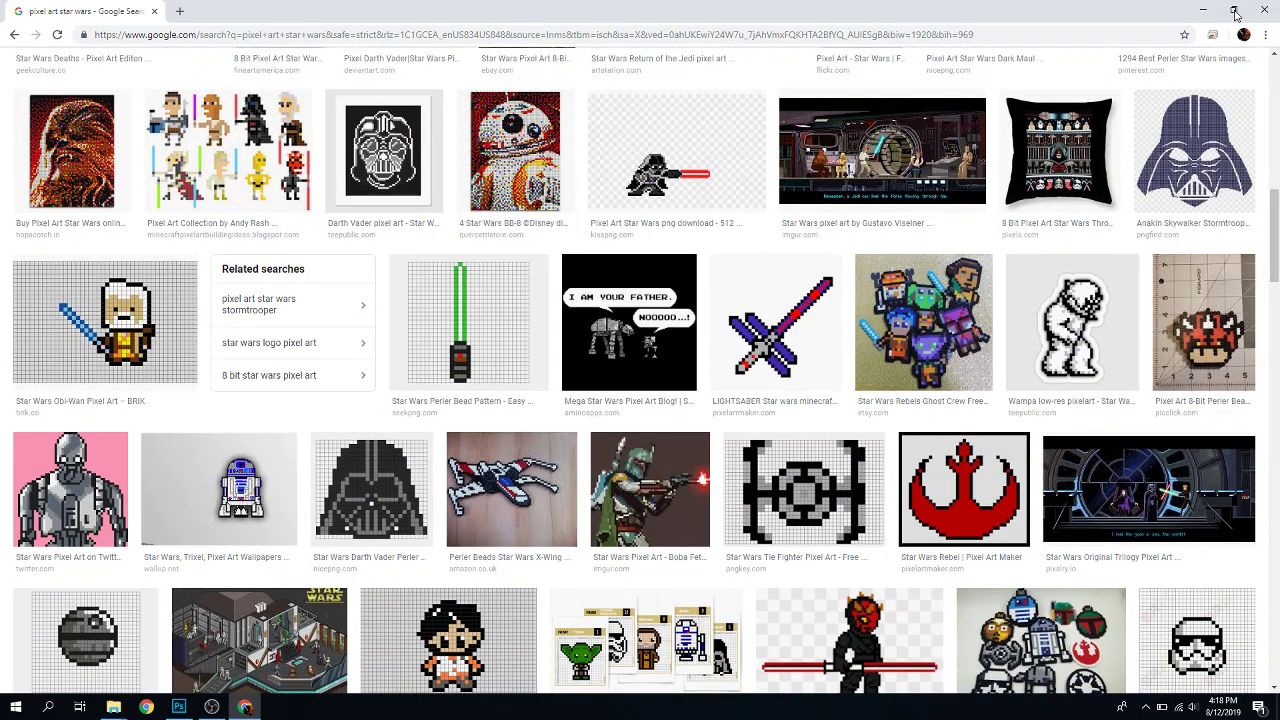
Shrink the Chrome and Photoshop windows and arrange them side by side, with the drawing on the left and the references on the right
left_click(1235, 11)
left_click_drag(977, 27, 1146, 25)
left_click(666, 12)
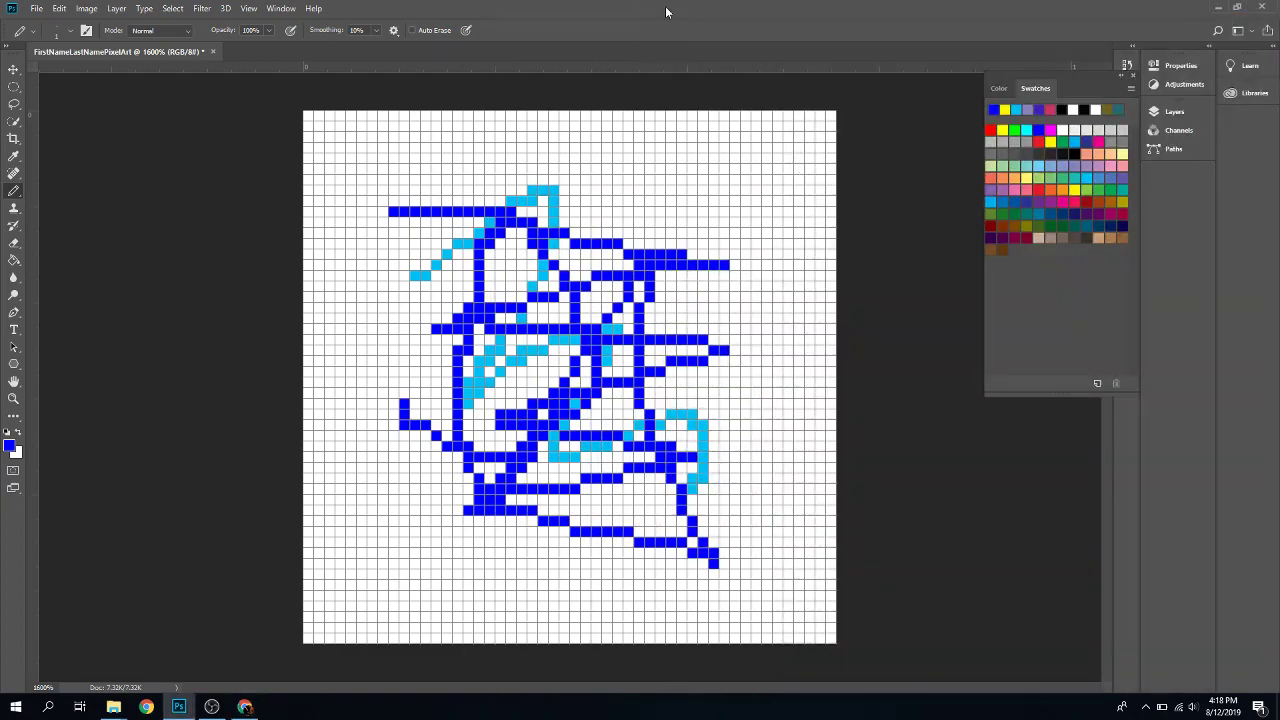
left_click(1238, 8)
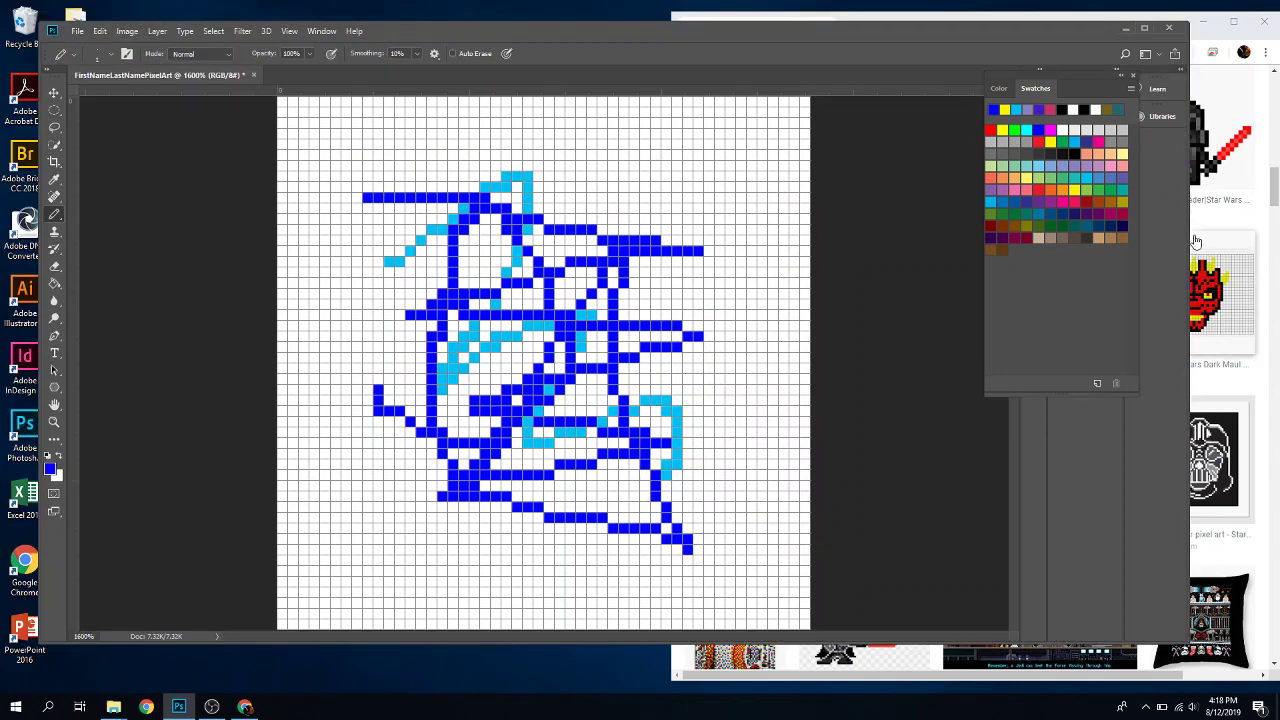
left_click_drag(1190, 236, 694, 260)
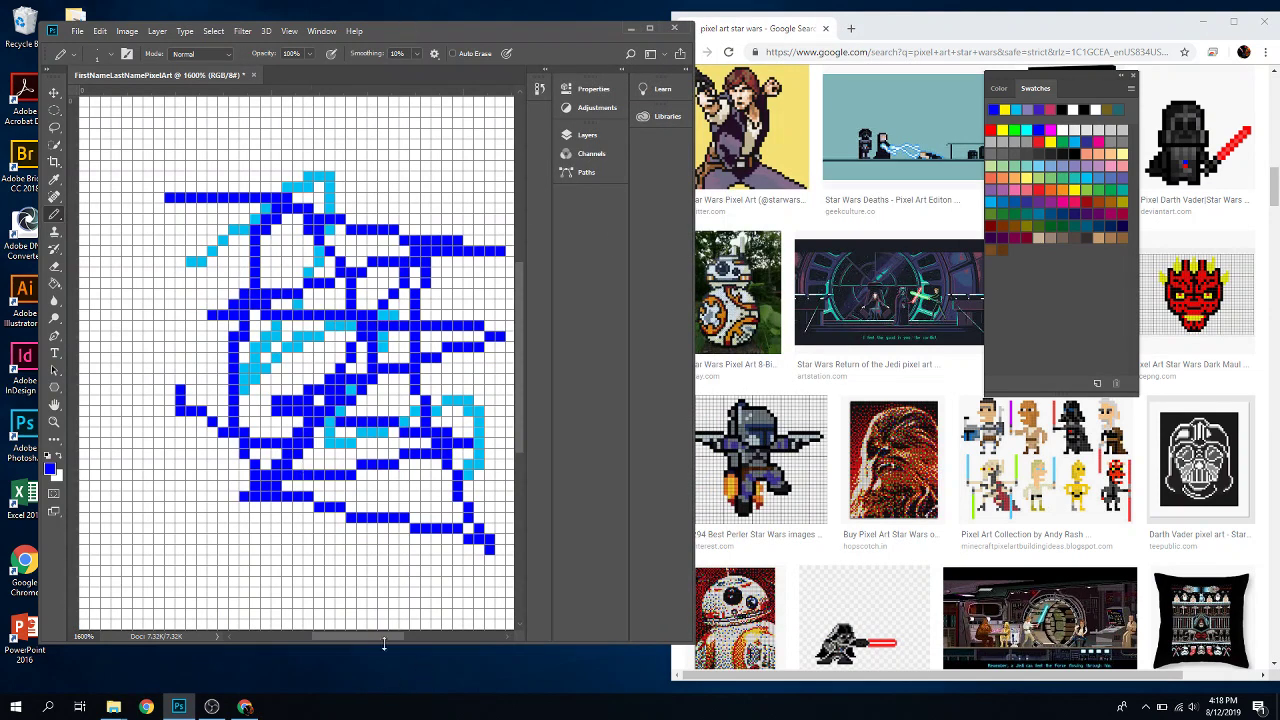
left_click_drag(378, 648, 378, 690)
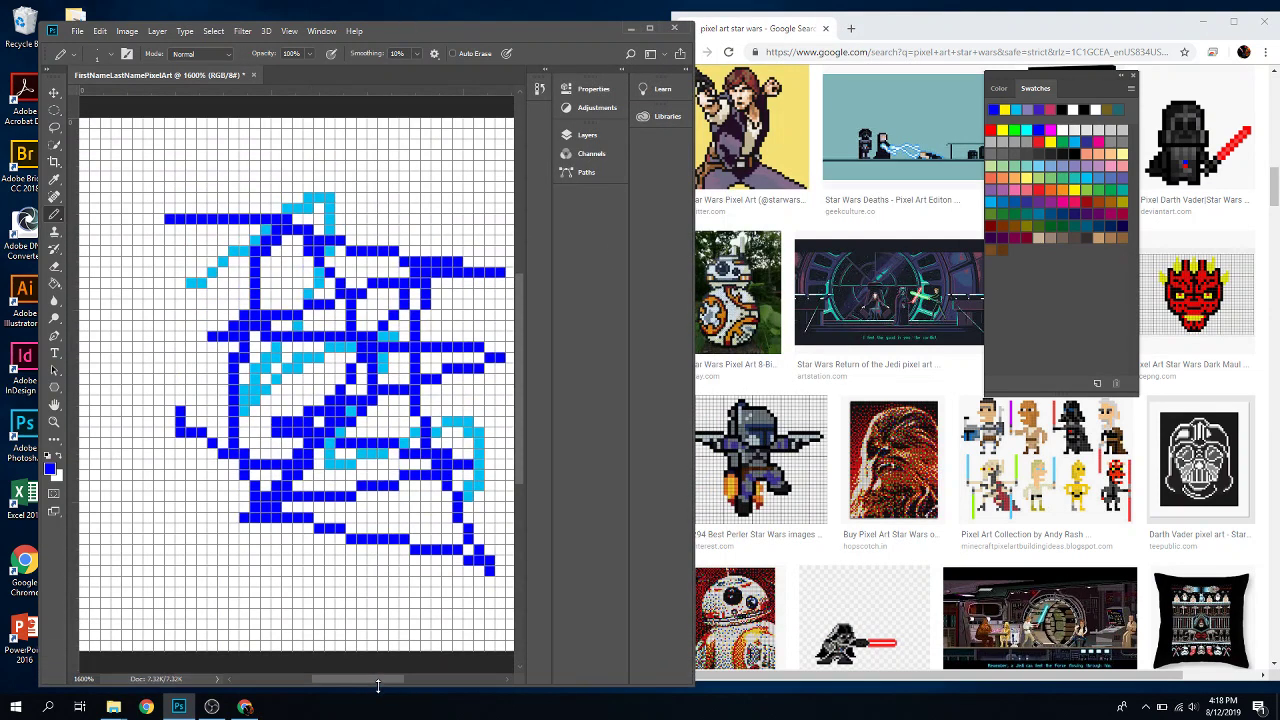
left_click_drag(502, 34, 471, 27)
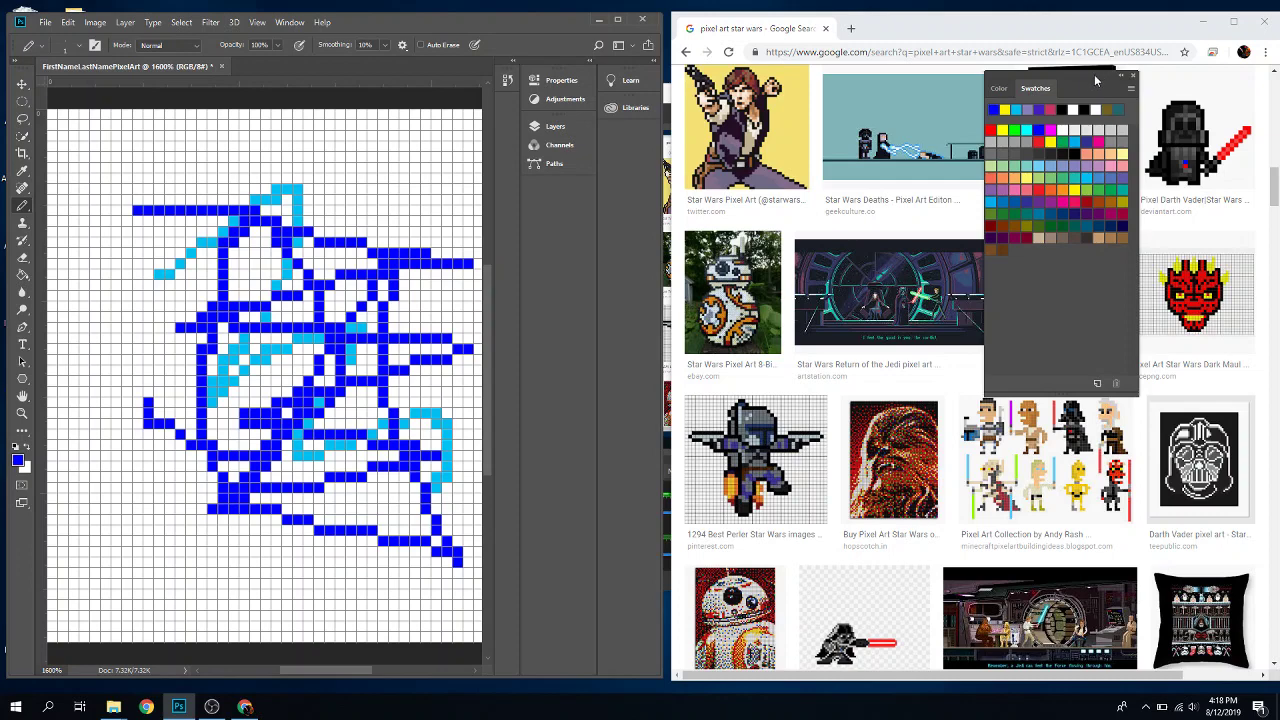
Move the color swatches inside the Photoshop window and zoom the canvas out to 1200%, positioned so the whole grid is visible beside them
left_click_drag(1094, 74, 623, 245)
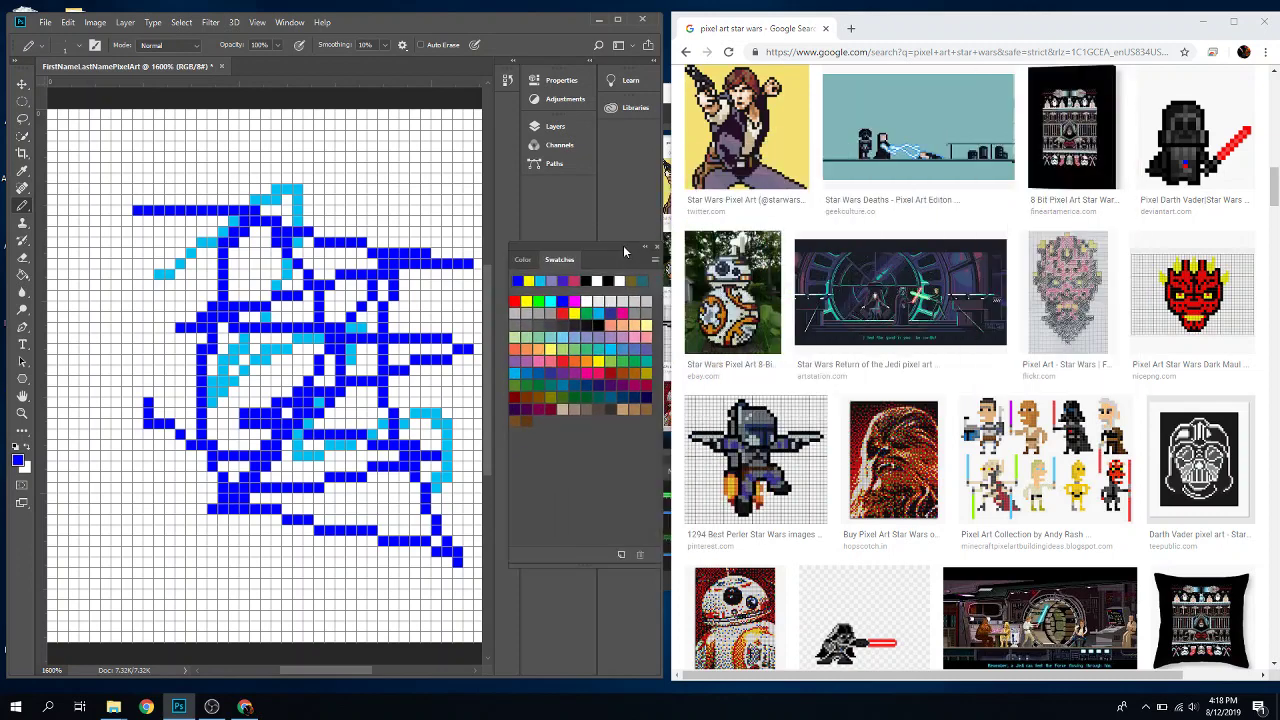
left_click(22, 413)
left_click(378, 320, "alt")
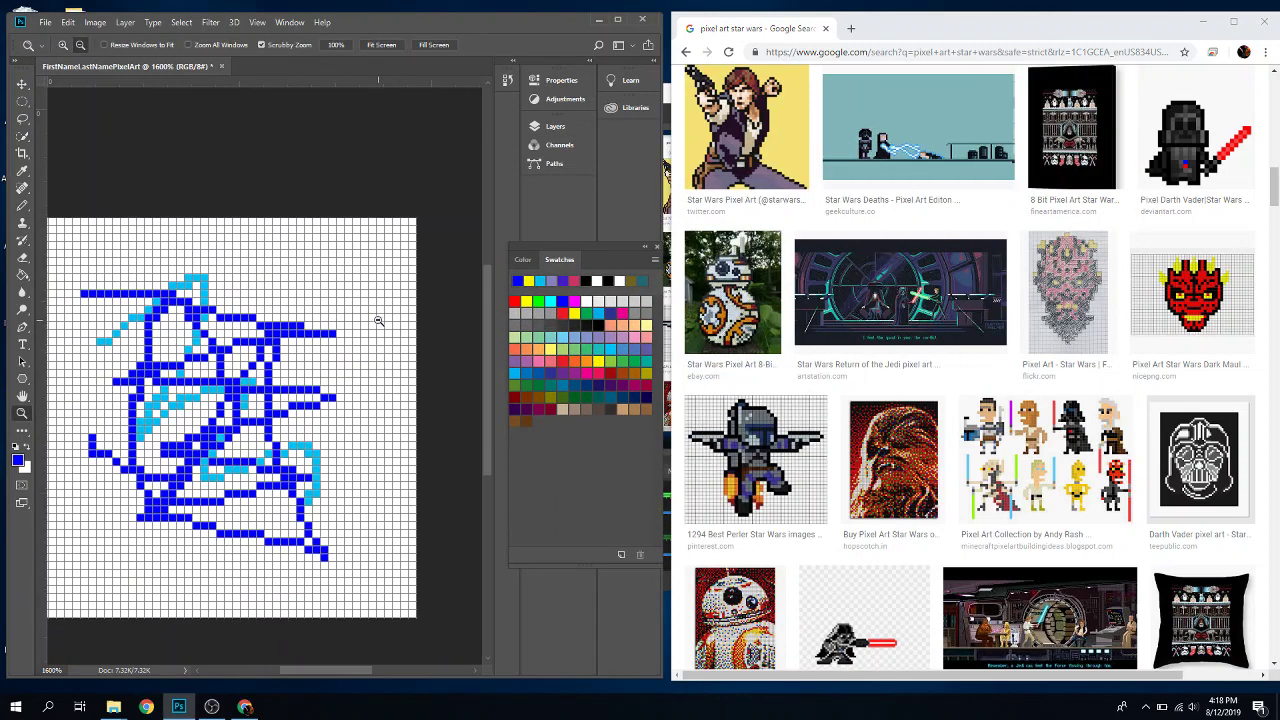
key("h")
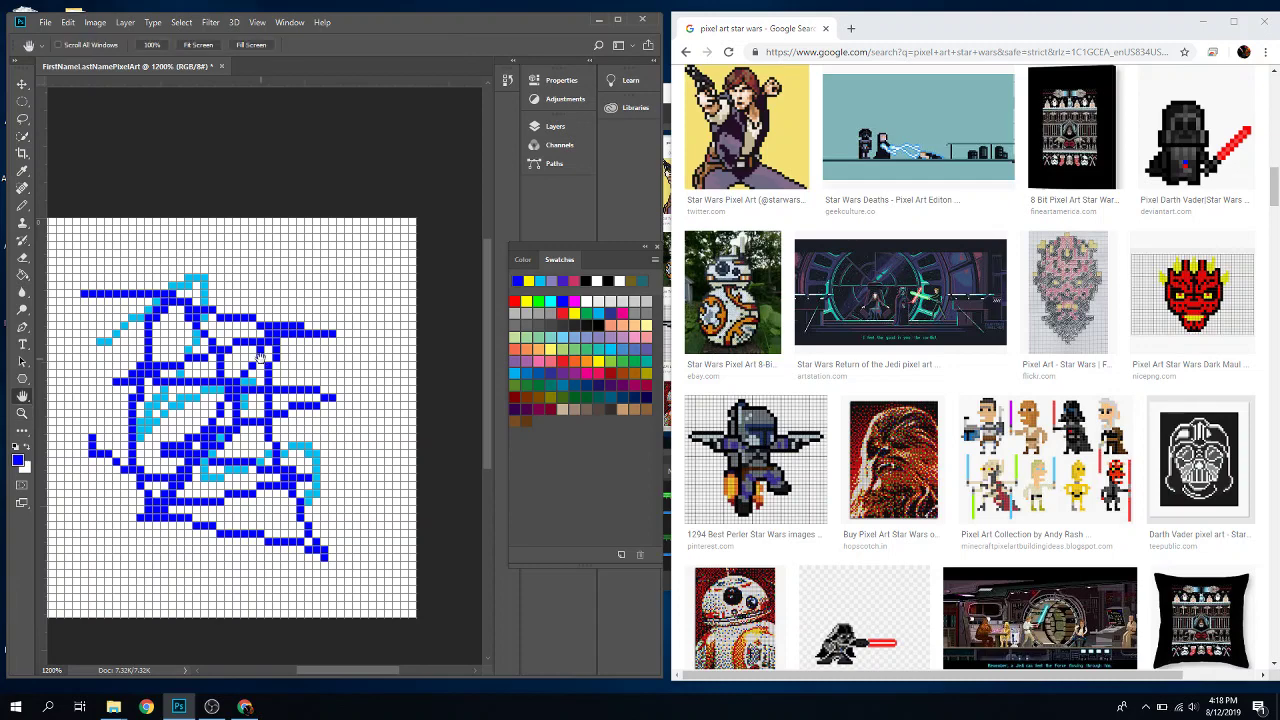
left_click_drag(260, 358, 308, 328)
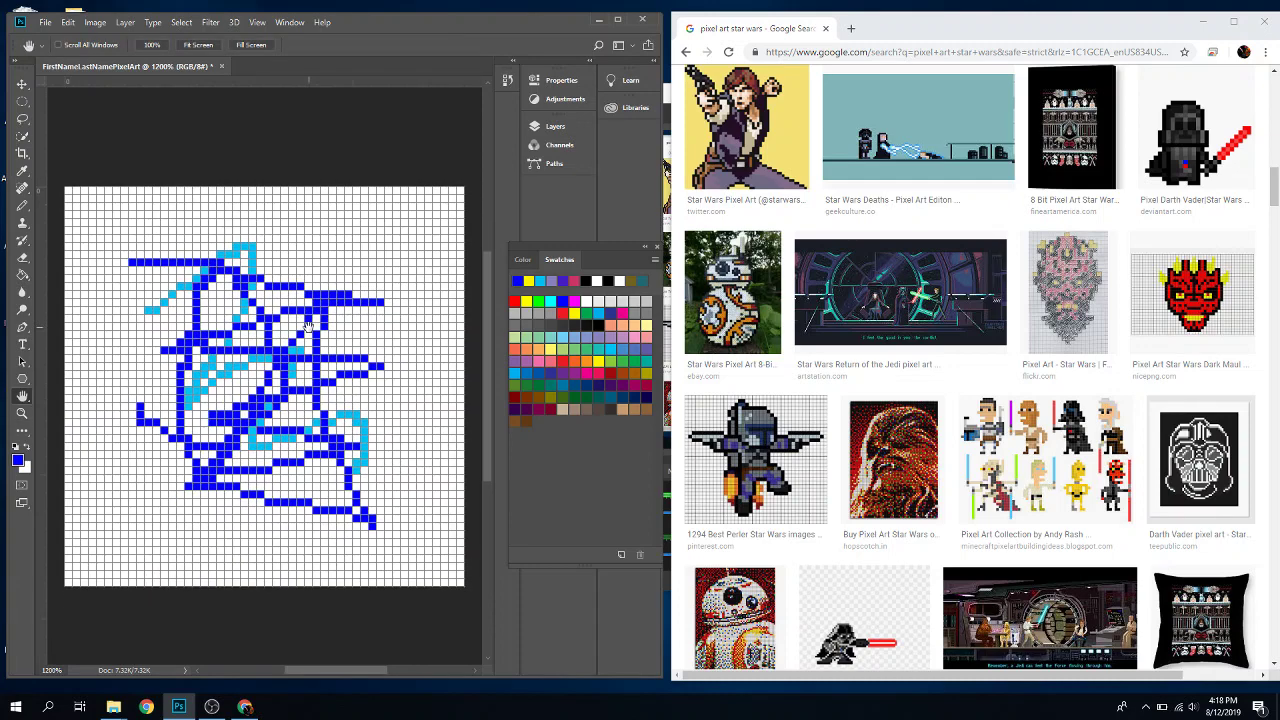
Preview the Pinterest pixel art of the flying armored character among the Star Wars image results
left_click(777, 456)
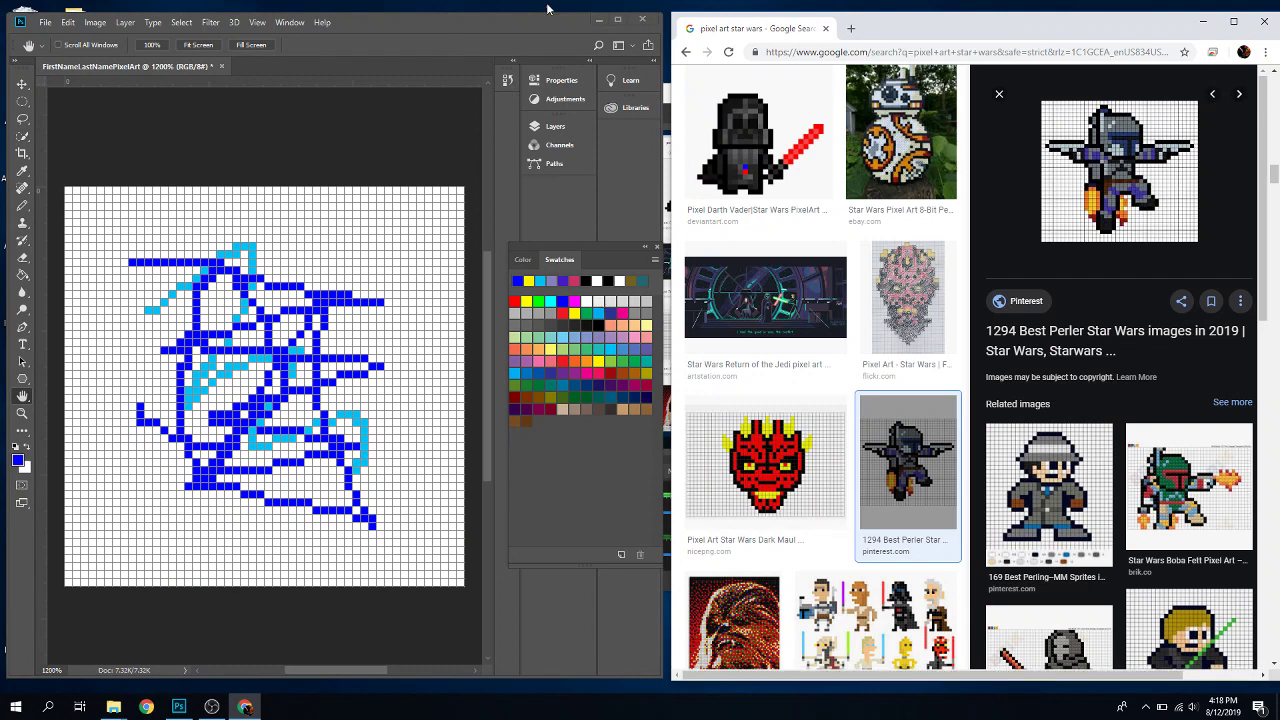
Switch back to Photoshop, maximize its window and move the color swatches off the canvas into the empty area beside it
left_click(423, 24)
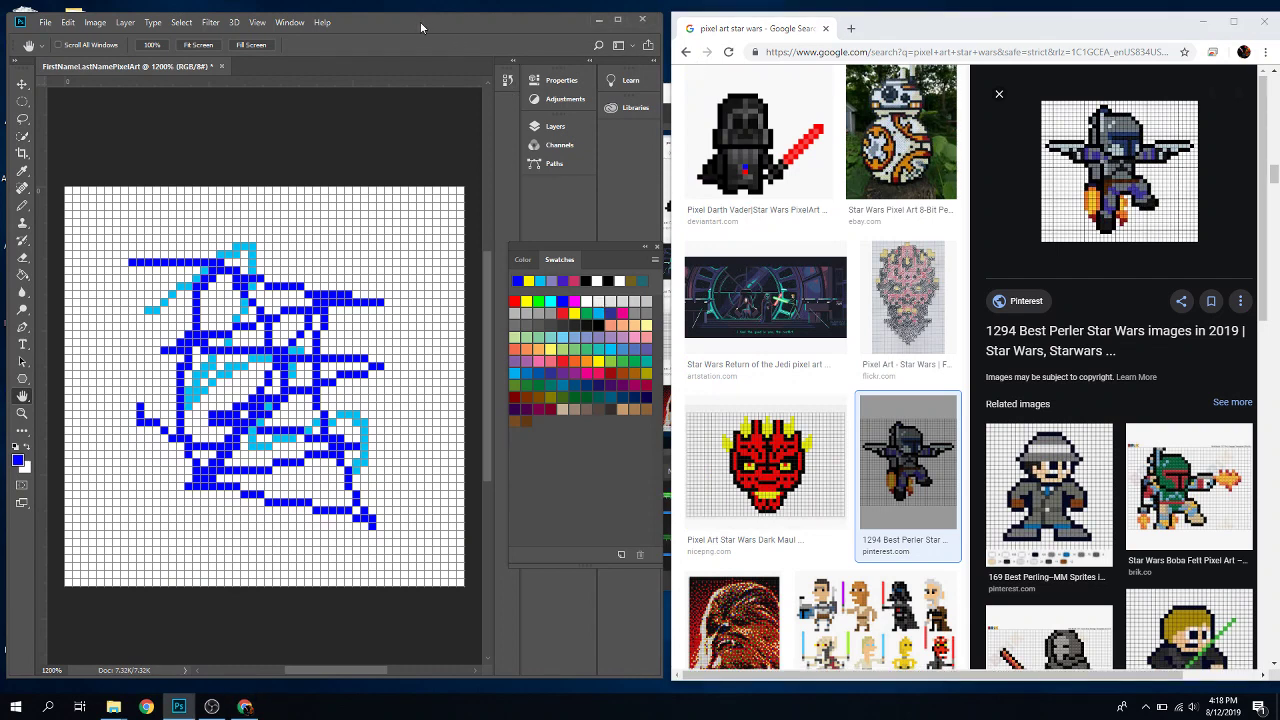
left_click(615, 21)
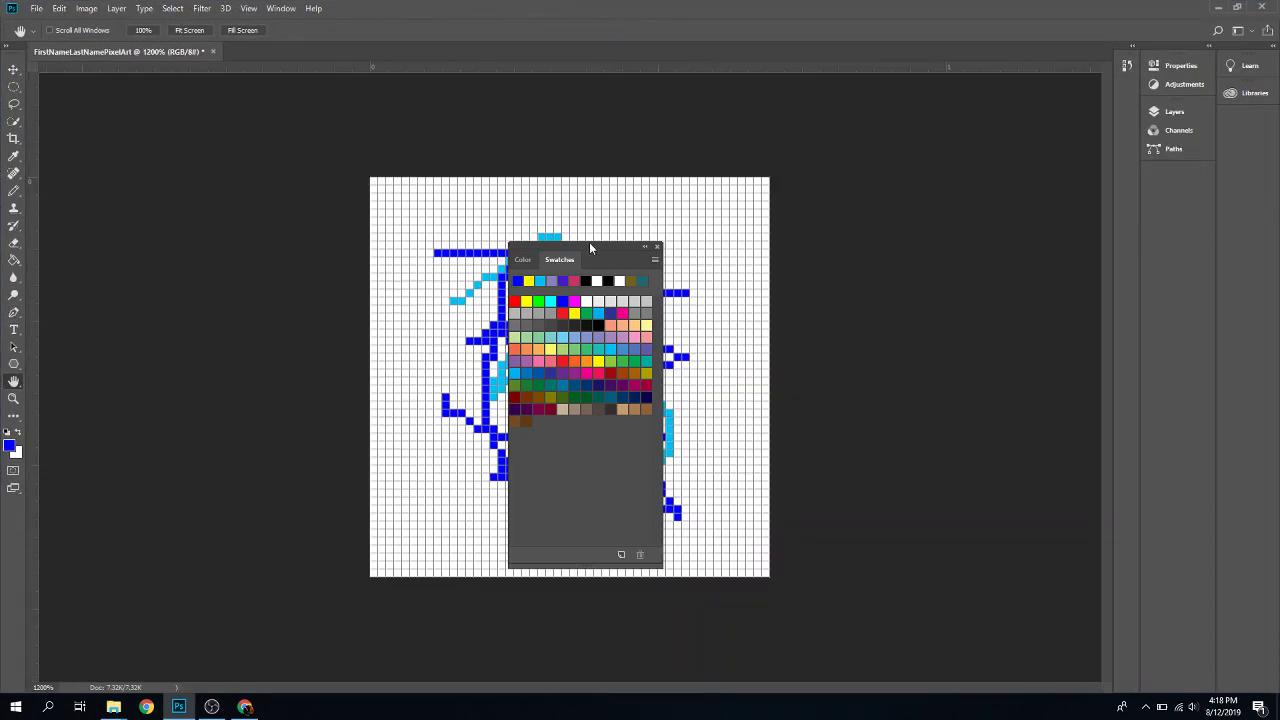
left_click_drag(592, 250, 1031, 75)
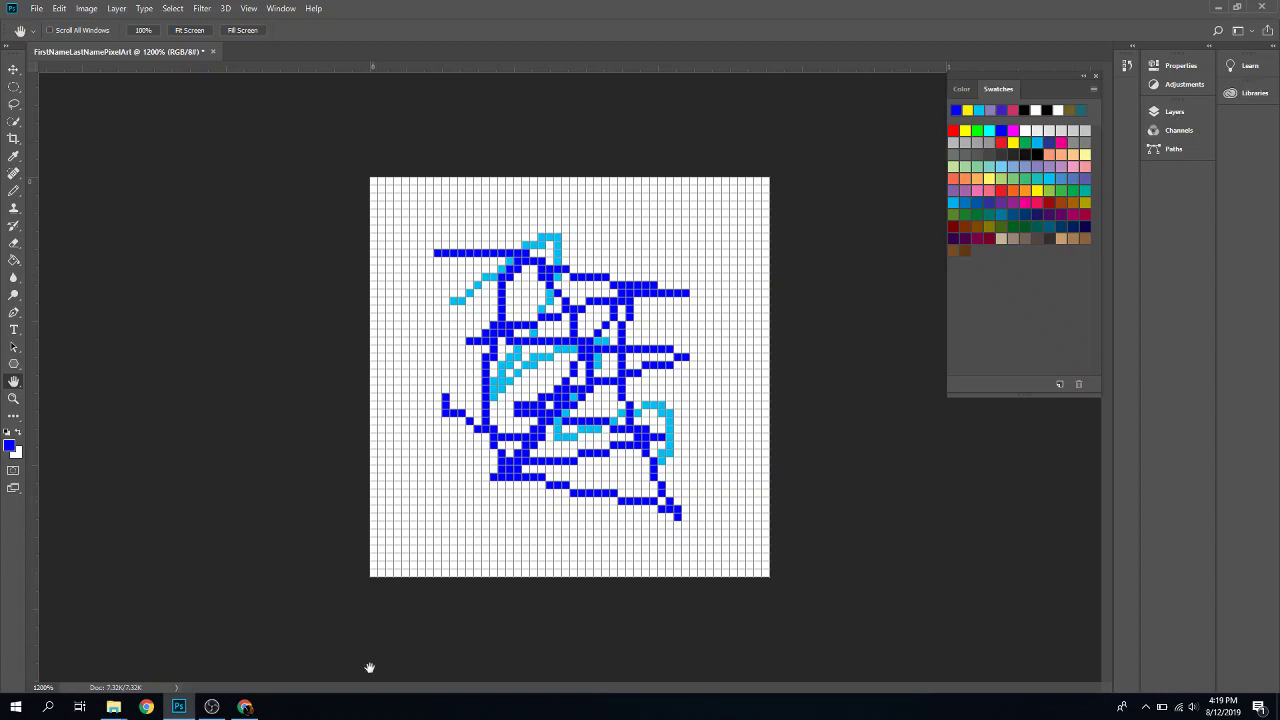
left_click(211, 707)
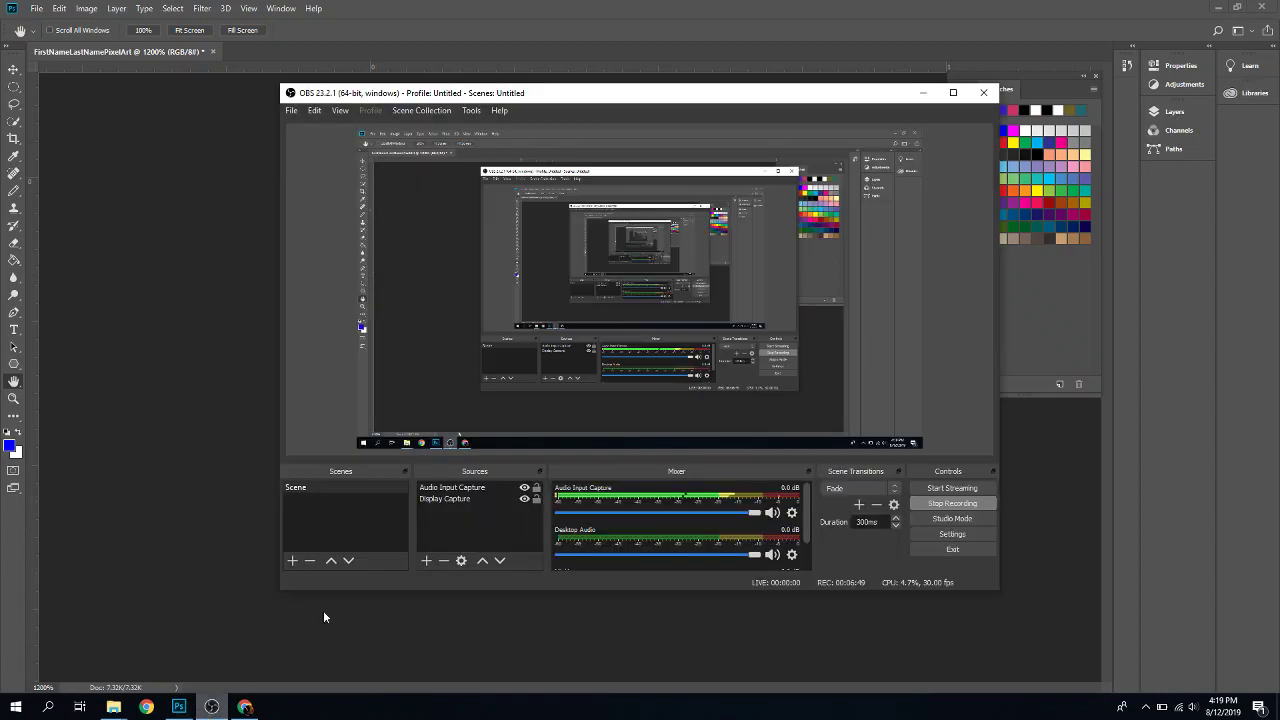